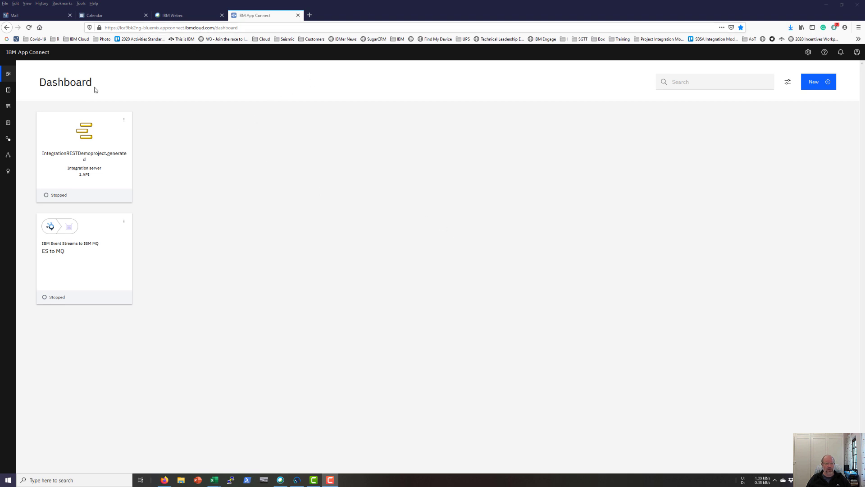
- Create a new flow and start adding a new account for IBM Event Streams as its starting application
click(815, 82)
click(802, 96)
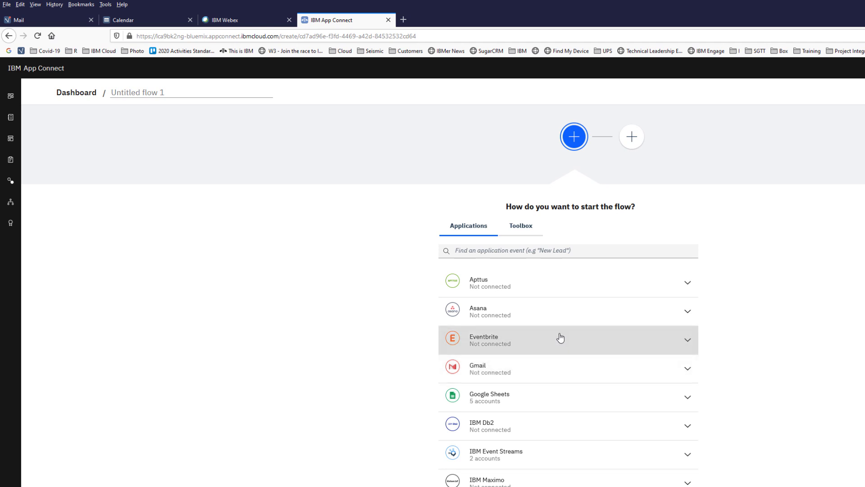
scroll(560, 338, down, 3)
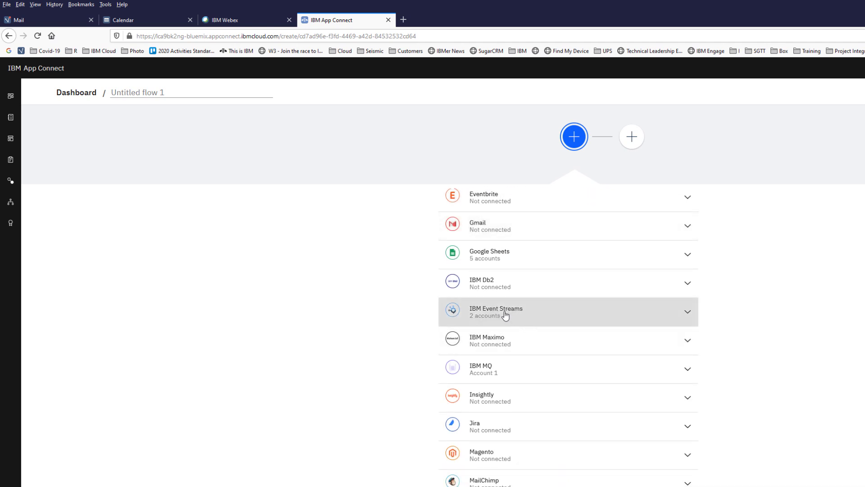
click(502, 312)
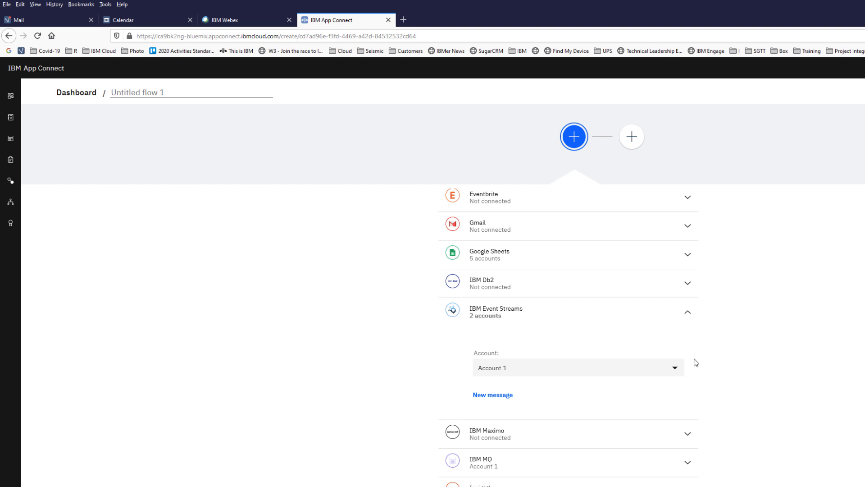
click(676, 370)
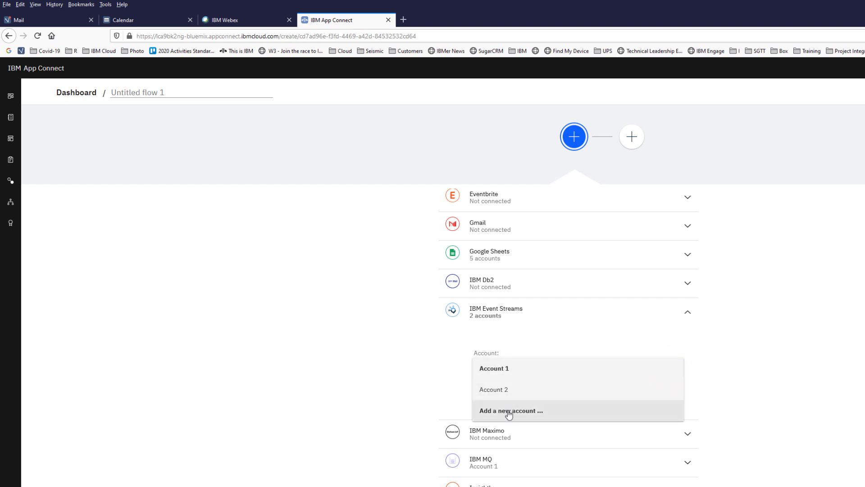
click(508, 411)
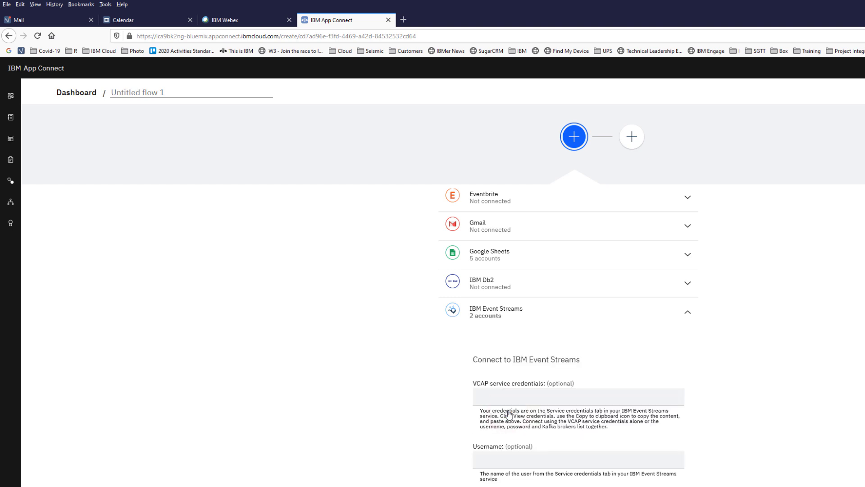
scroll(697, 382, down, 3)
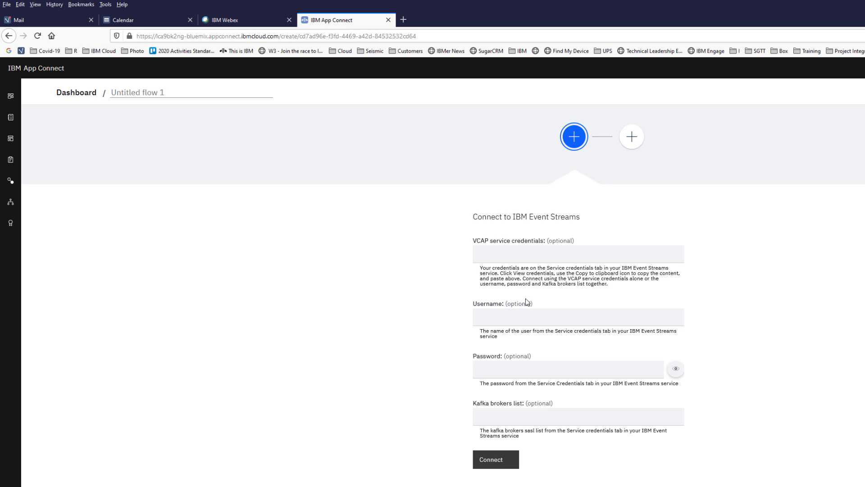
- Open IBM Cloud in a new browser tab and bring up the Event Streams-ut service from the services in the resource list
click(404, 19)
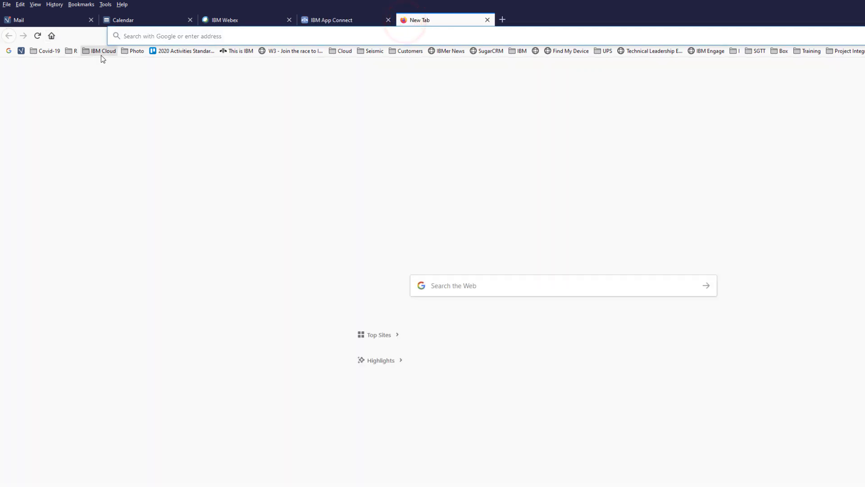
click(102, 51)
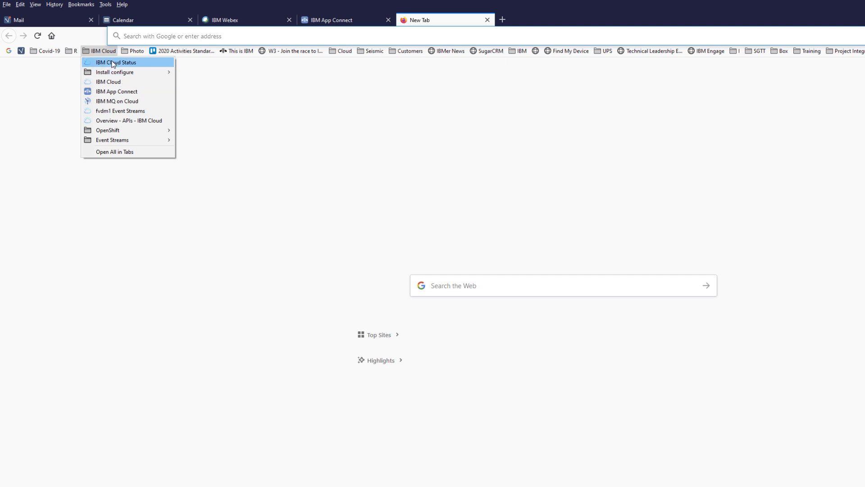
click(113, 80)
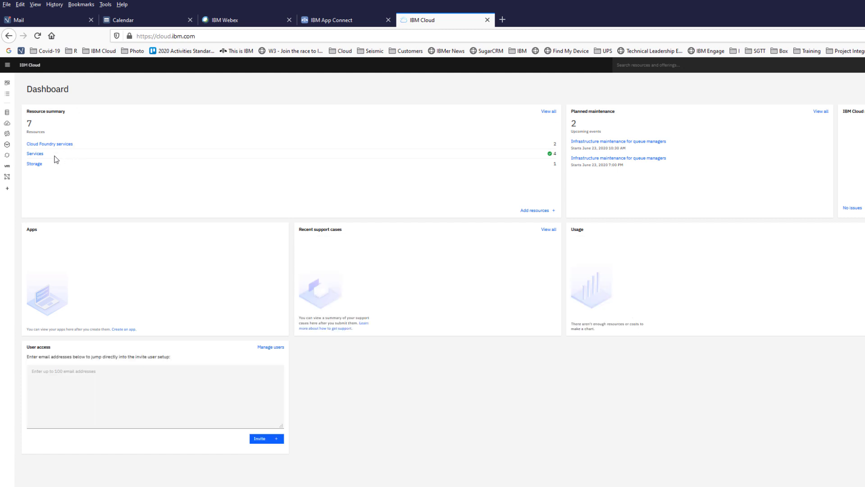
click(36, 154)
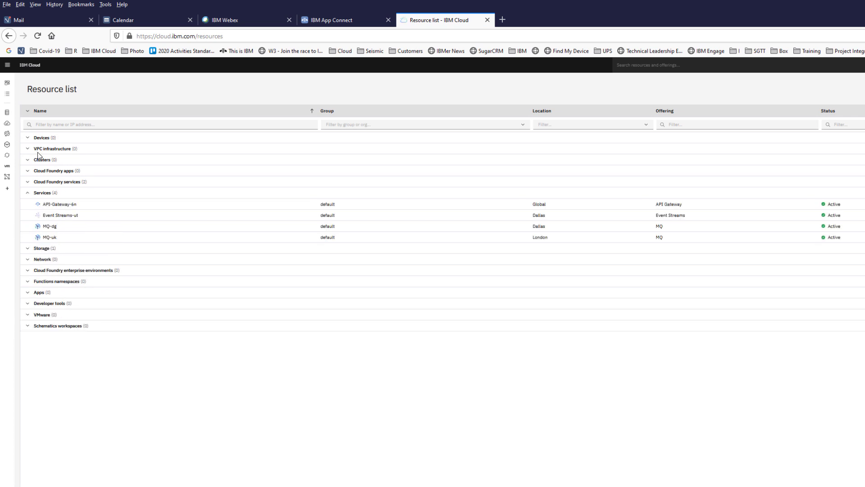
click(60, 216)
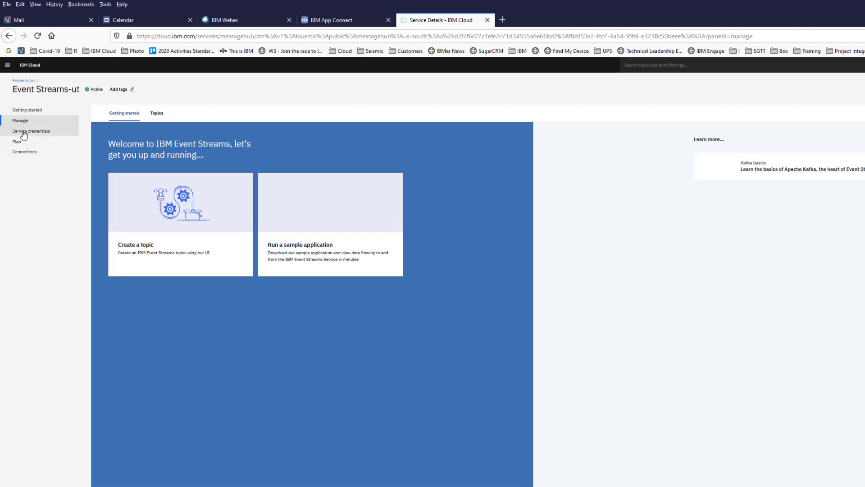
- Check the topics of Event Streams-ut and expand the details of its Service credentials-1 key
click(157, 116)
click(148, 170)
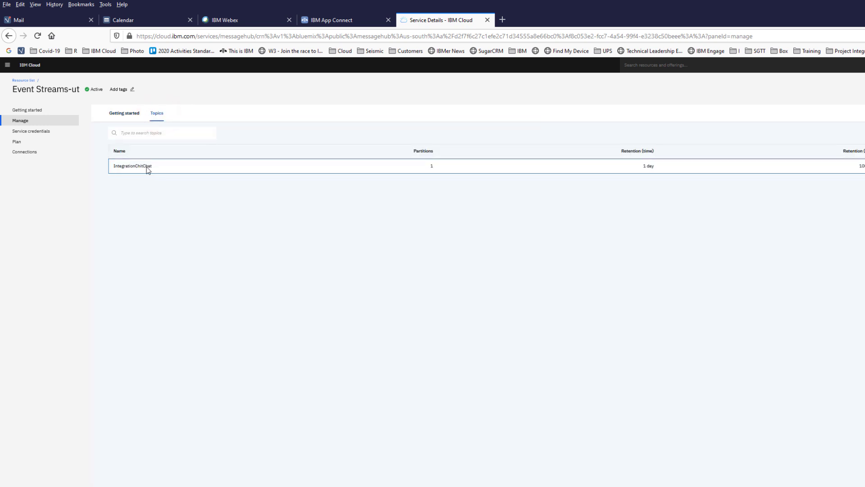
click(32, 134)
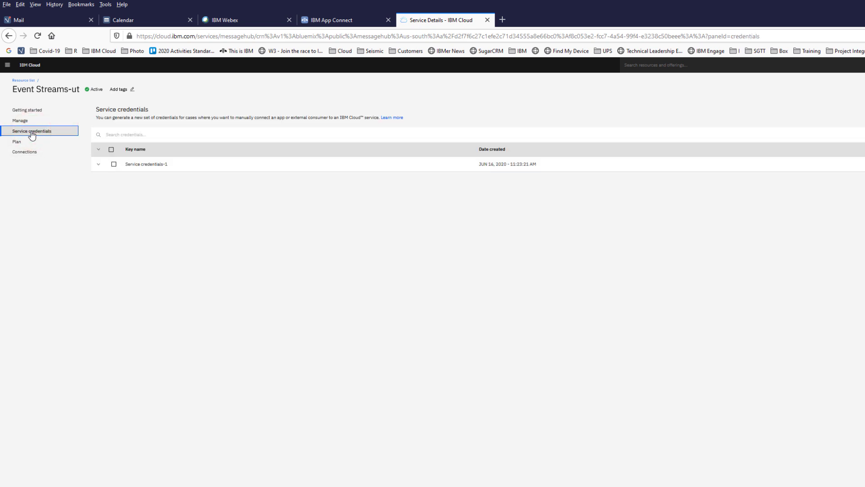
click(99, 166)
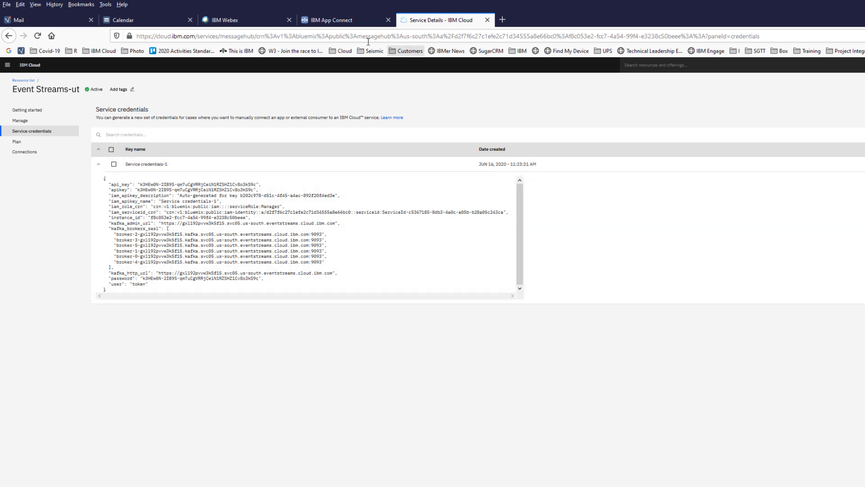
- Switch back to IBM App Connect, paste the VCAP service credentials into the Event Streams connection form and connect the account
click(333, 22)
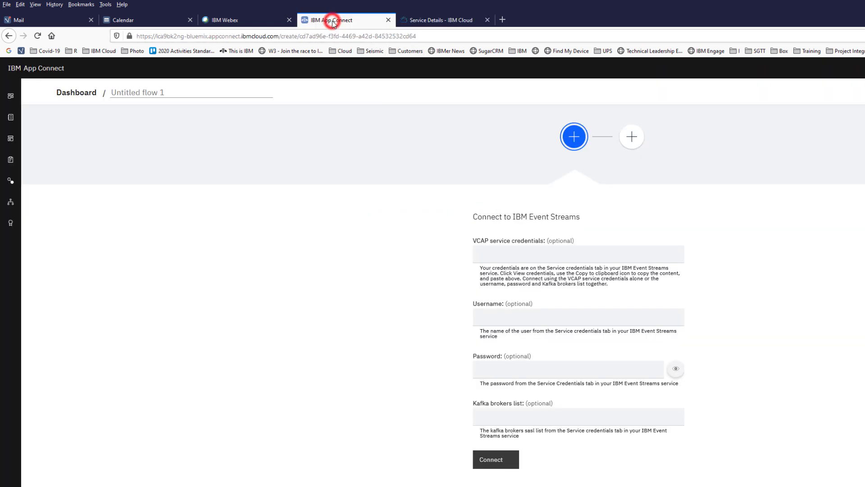
click(485, 253)
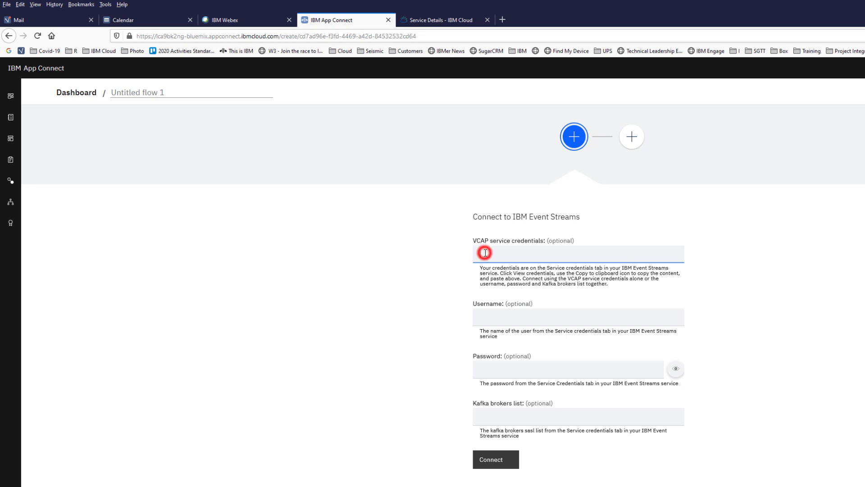
key(ctrl+v)
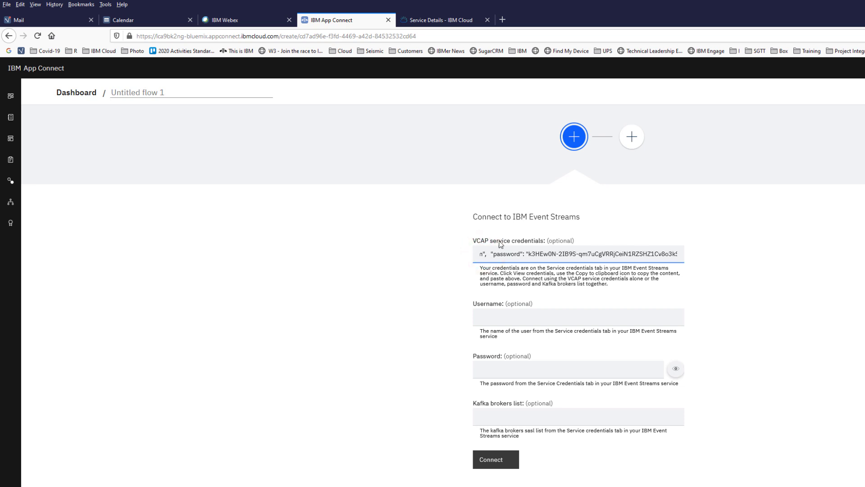
click(507, 467)
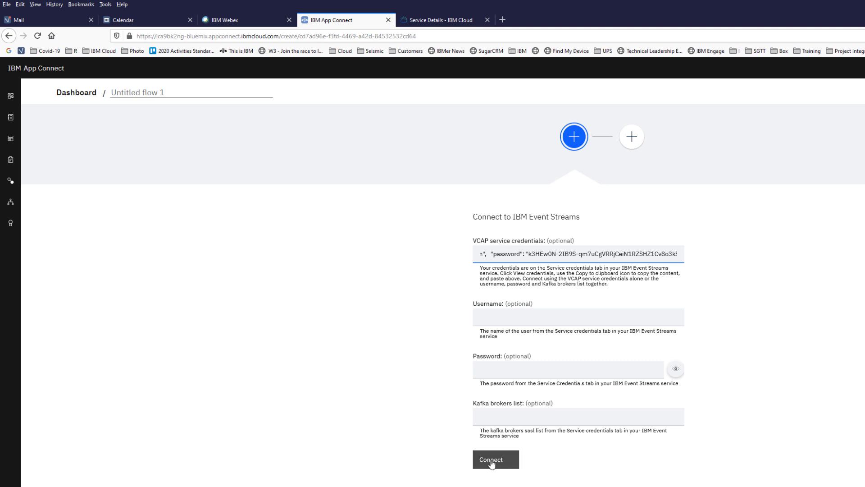
click(490, 461)
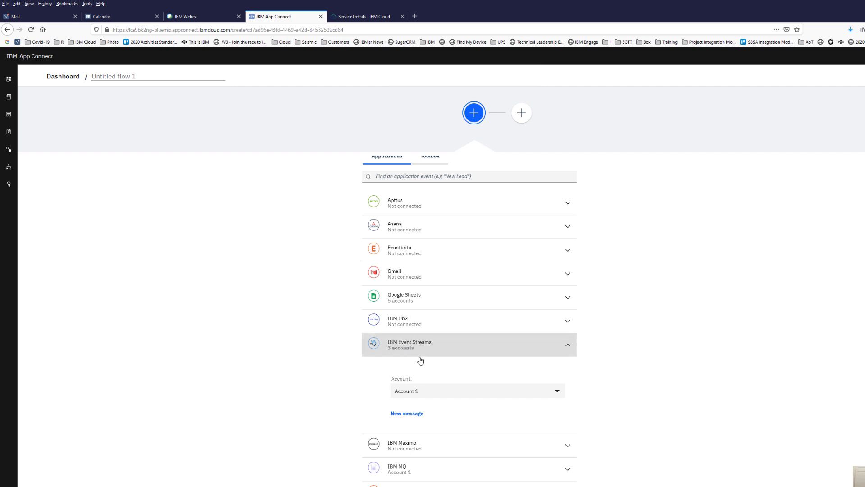
- Start the flow with the IBM Event Streams New message event on Account 3, using the topic IntegrationChitChat
click(557, 390)
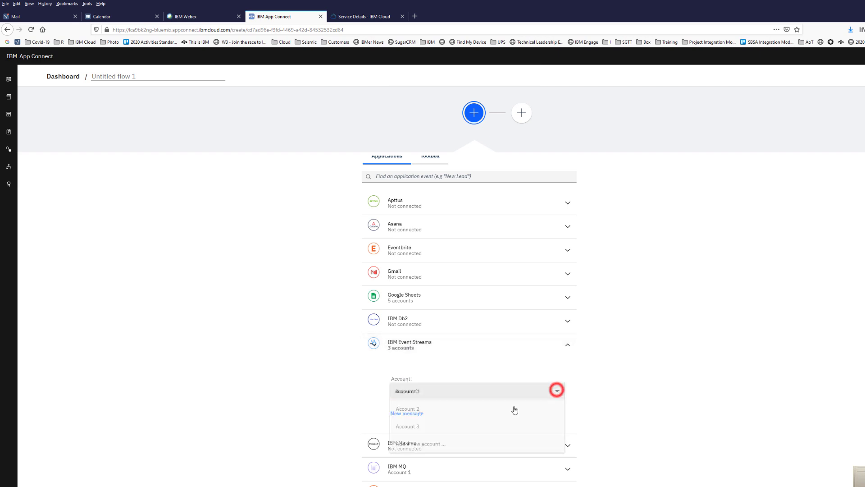
click(408, 426)
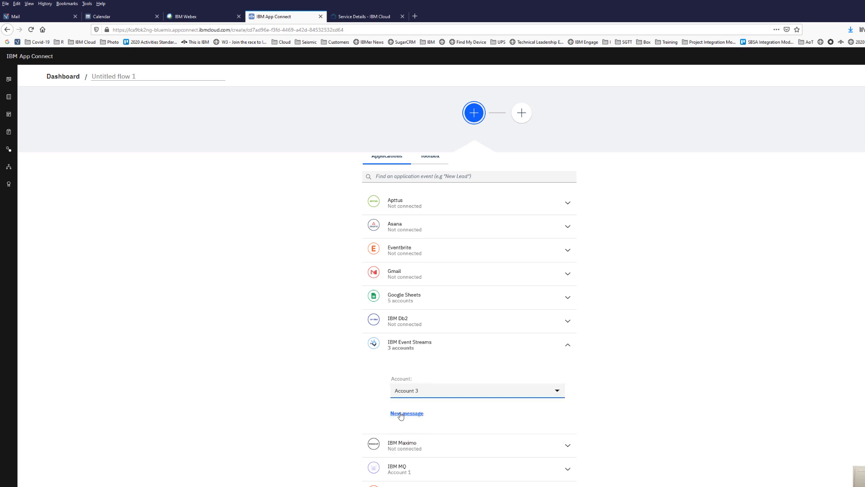
click(401, 414)
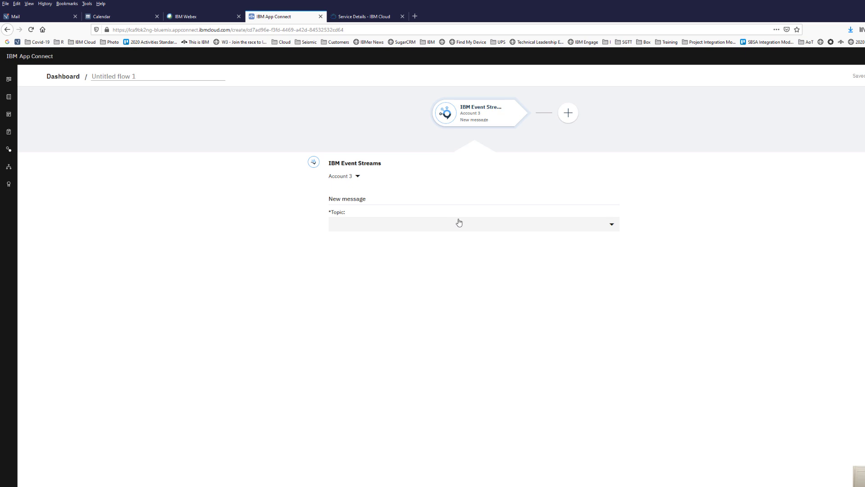
click(473, 223)
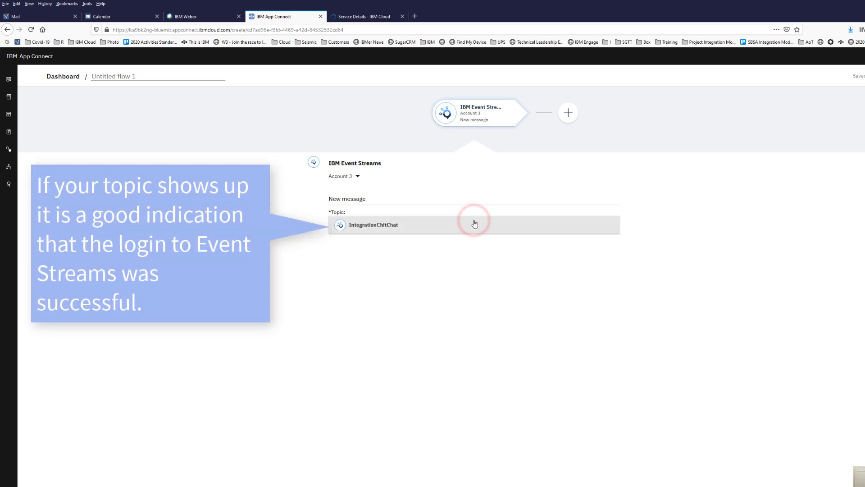
click(366, 227)
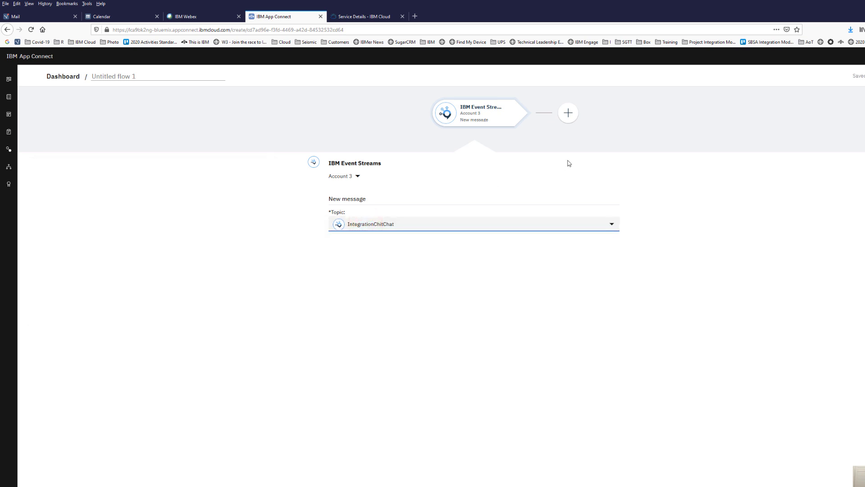
- Add a second node to the flow and start adding a new account for the IBM MQ application
click(568, 115)
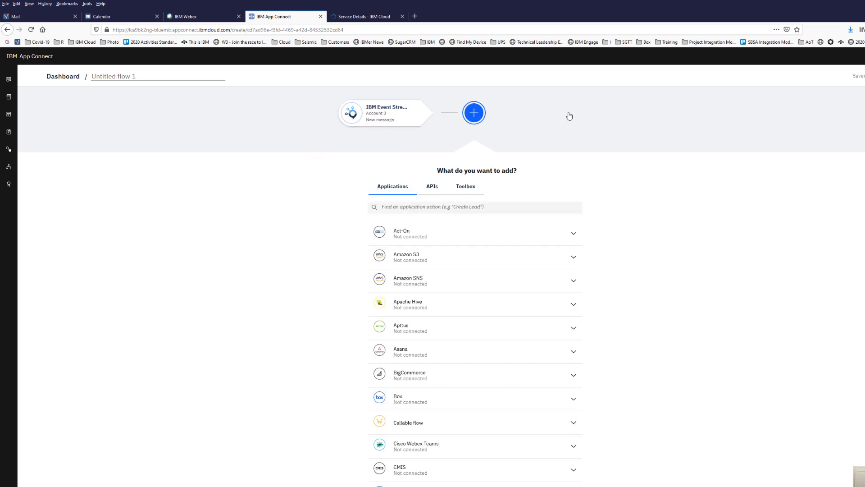
scroll(474, 314, down, 2)
scroll(474, 315, down, 3)
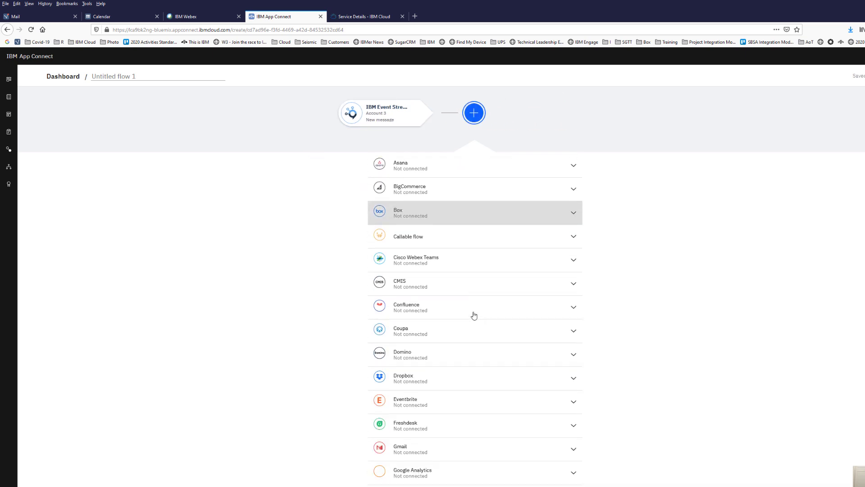
scroll(470, 296, down, 1)
scroll(468, 296, down, 3)
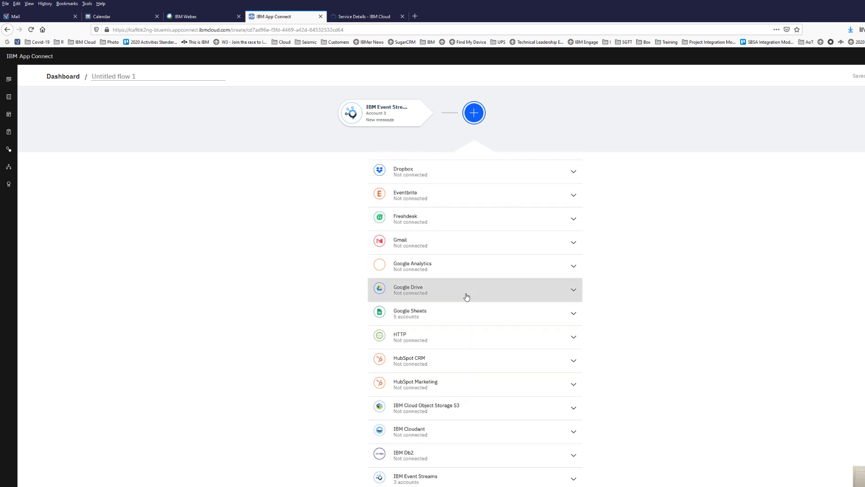
scroll(467, 296, down, 2)
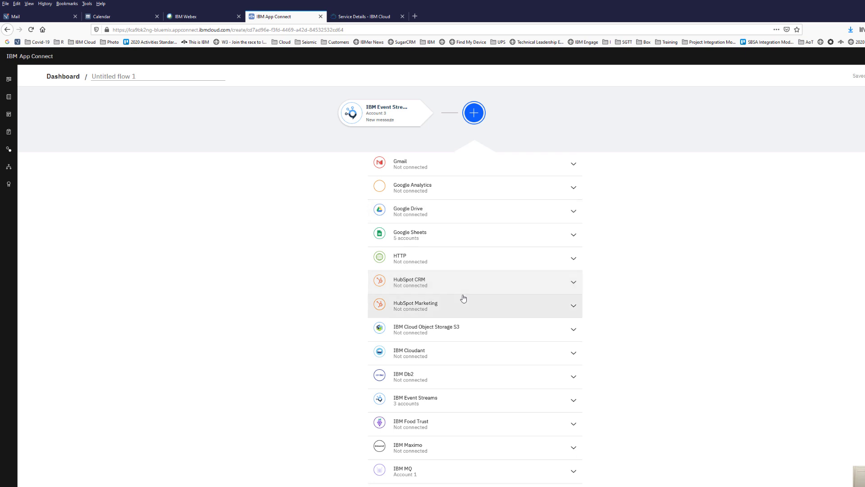
click(404, 471)
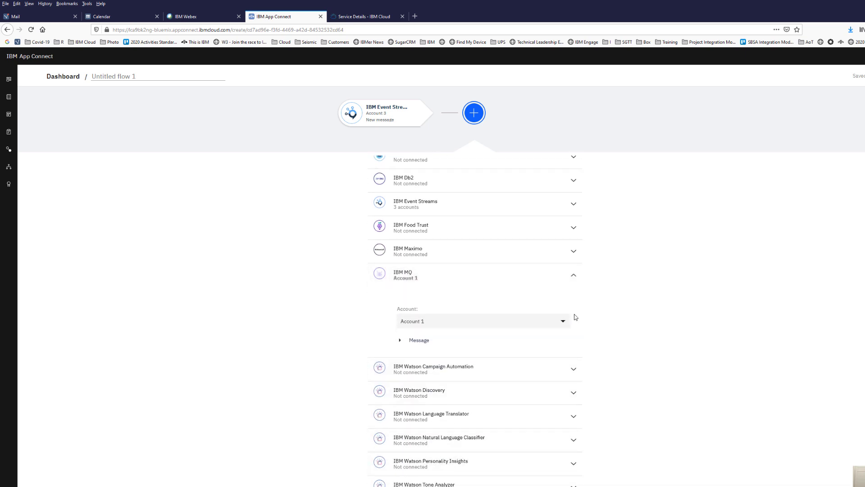
click(563, 323)
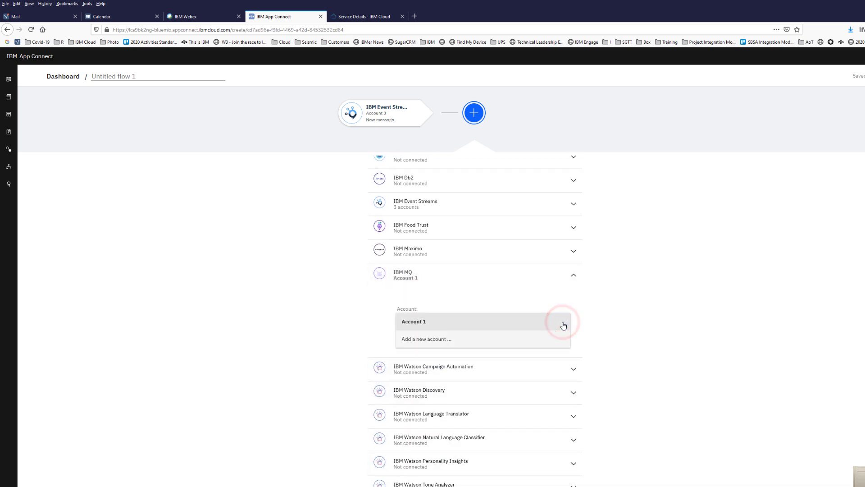
click(418, 341)
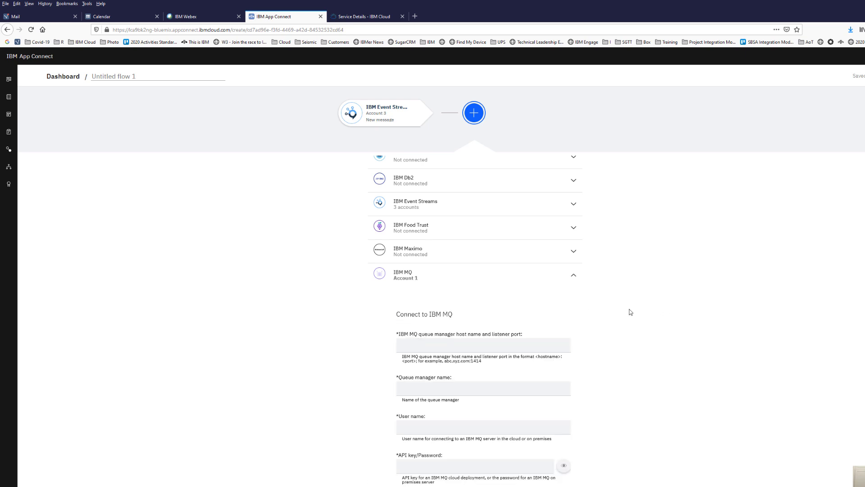
scroll(629, 312, down, 3)
scroll(628, 312, down, 1)
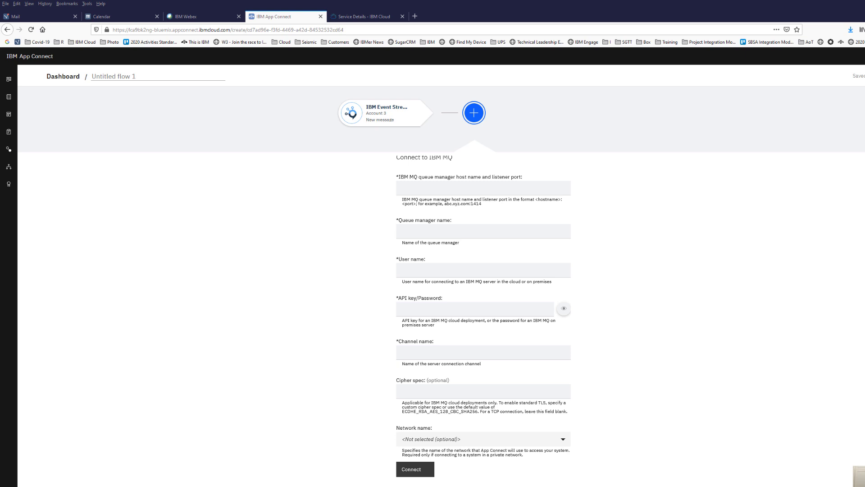
- Switch to QM2 connection_info.txt in Notepad, then move and narrow its window so it sits beside the IBM MQ connection form
key(alt+Tab)
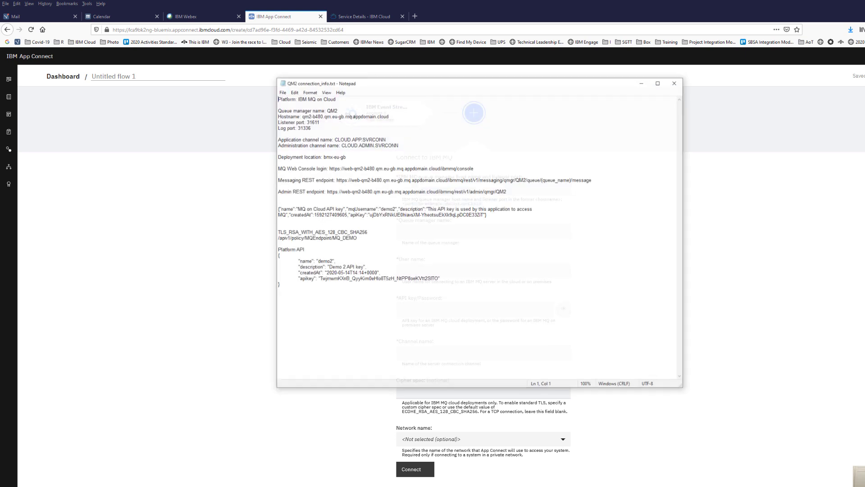
click(424, 82)
drag(427, 84, 178, 96)
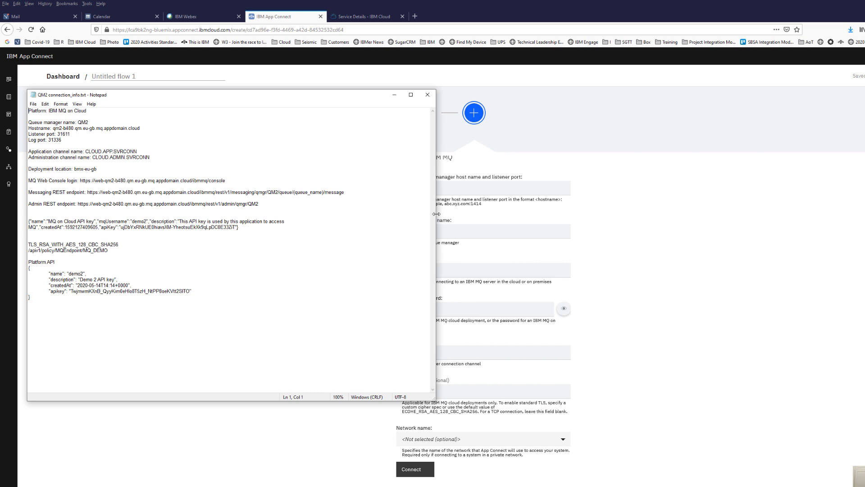
drag(436, 217, 390, 214)
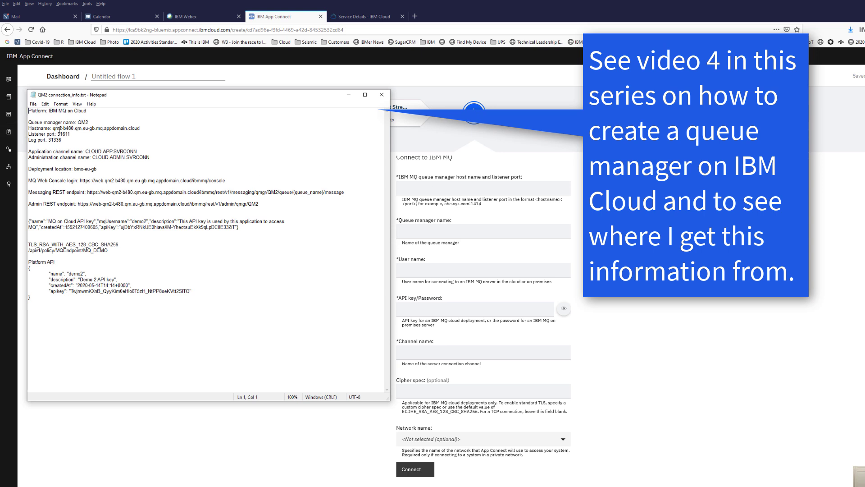
- Fill in the IBM MQ connection form with host and port qm2-b480.qm.eu-gb.mq.appdomain.cloud:31611, copying the hostname from Notepad, and queue manager name QM2
drag(52, 128, 139, 128)
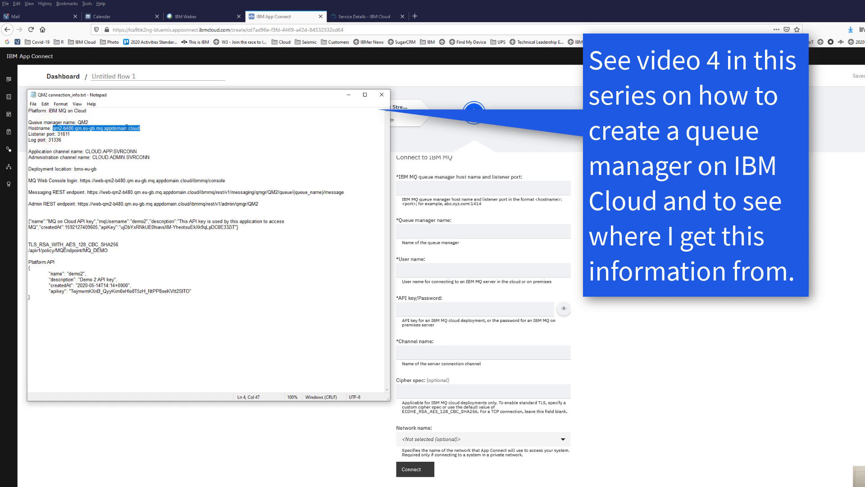
right_click(126, 127)
click(148, 151)
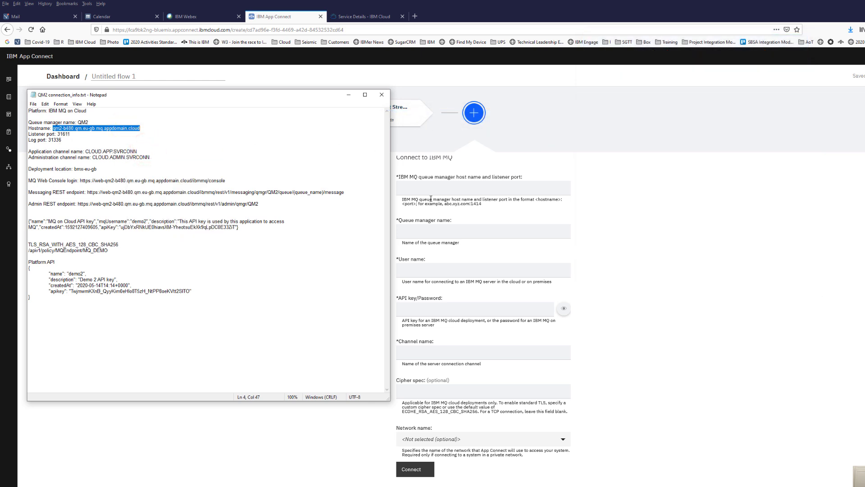
click(416, 189)
key(ctrl+v)
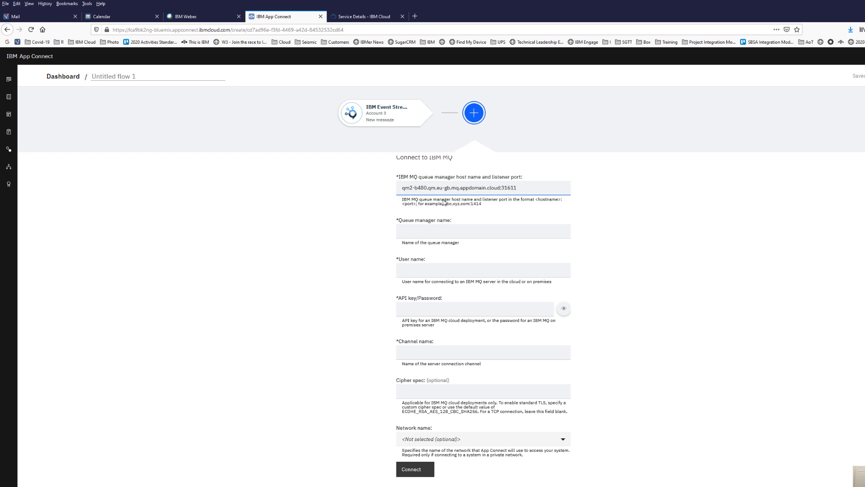
click(433, 231)
text(QM2)
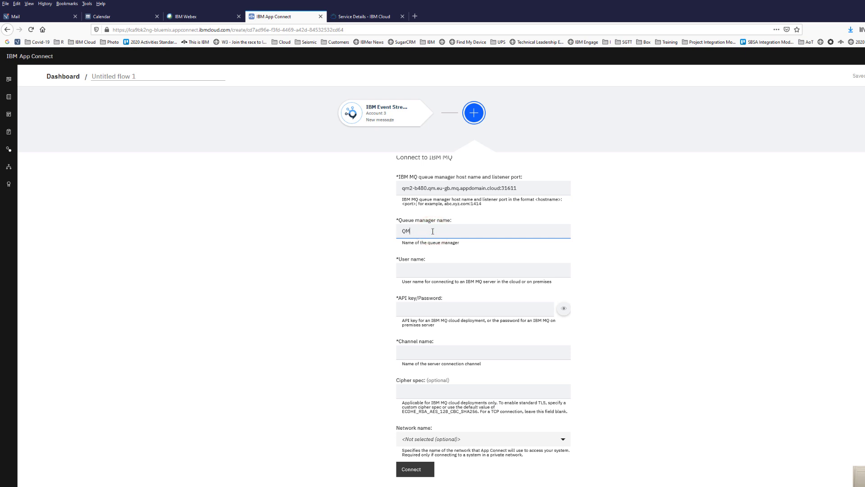
- Copy the MQ on Cloud API key from the Notepad file, enter demo2 as the user name and paste the key into the API key/Password field
click(419, 270)
click(418, 270)
key(alt+Tab)
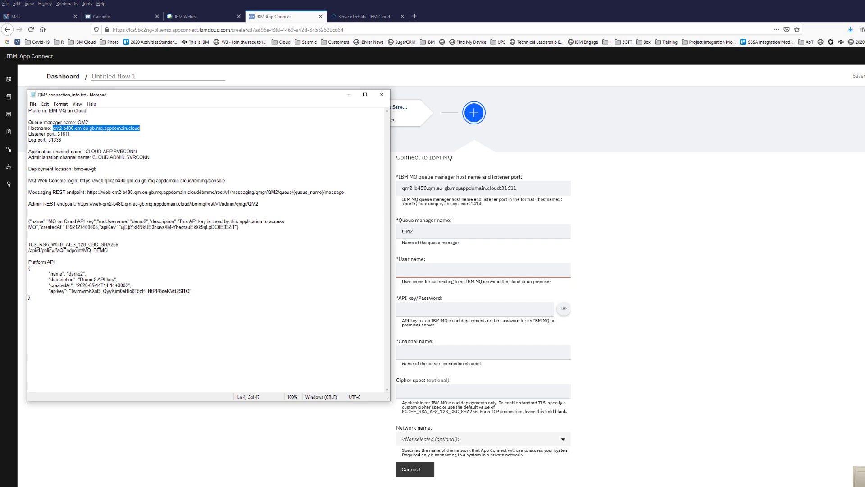
drag(121, 227, 234, 229)
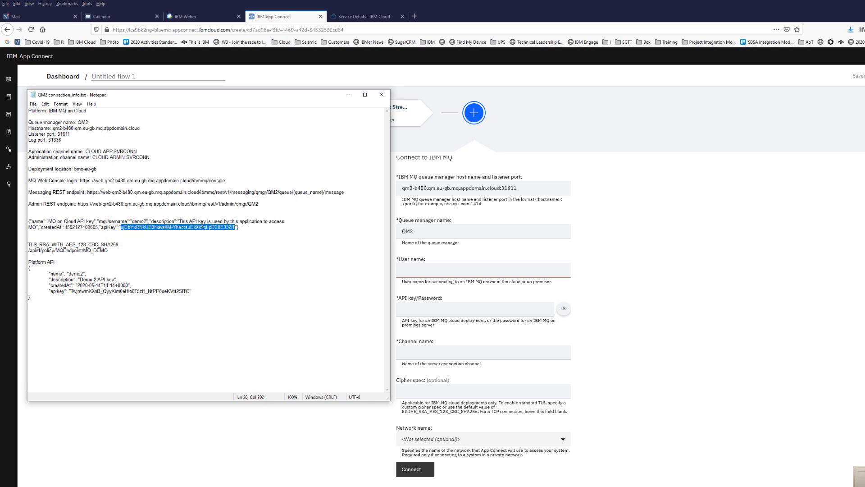
right_click(202, 228)
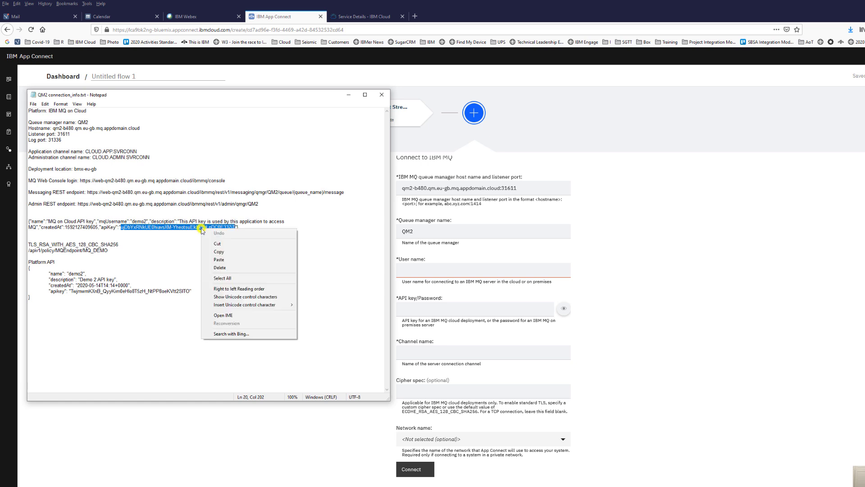
click(221, 253)
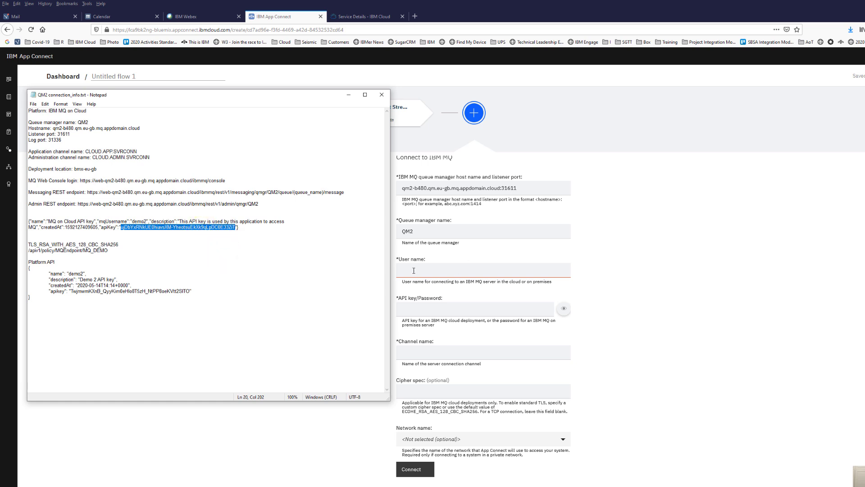
click(413, 270)
text(demo2)
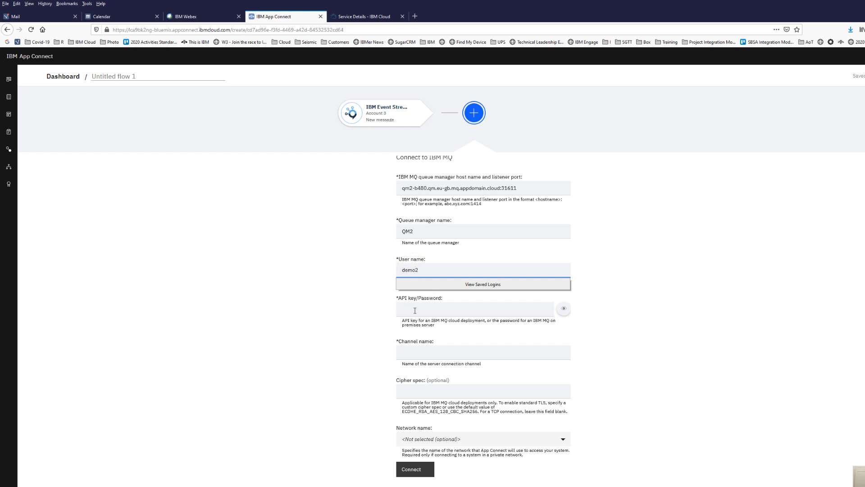
click(415, 310)
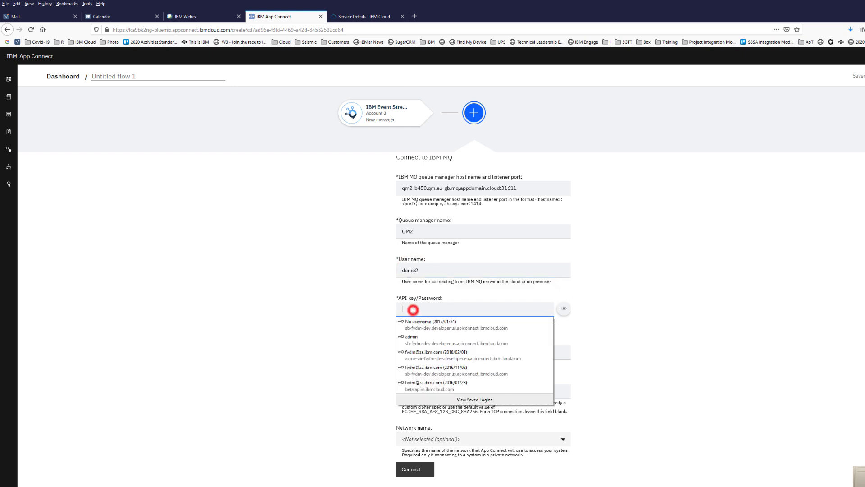
key(ctrl+v)
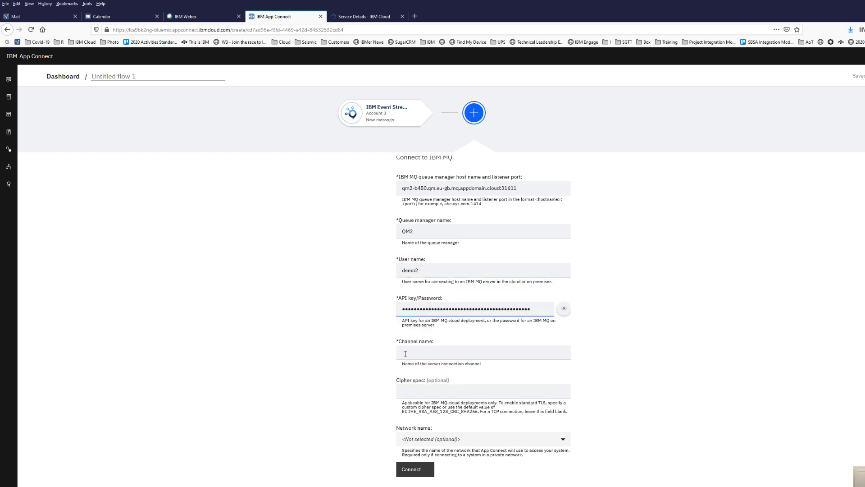
- Copy the application channel name CLOUD.APP.SVRCONN from the Notepad file into the form's Channel name field
click(422, 355)
key(alt+Tab)
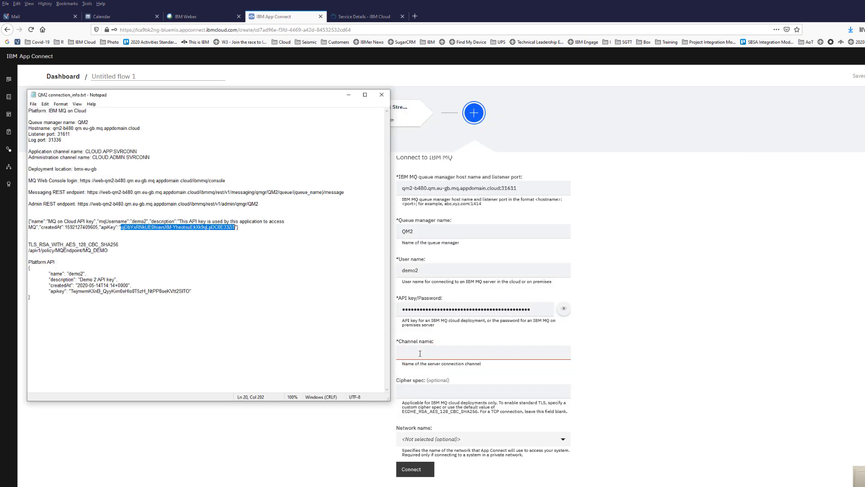
drag(86, 151, 135, 151)
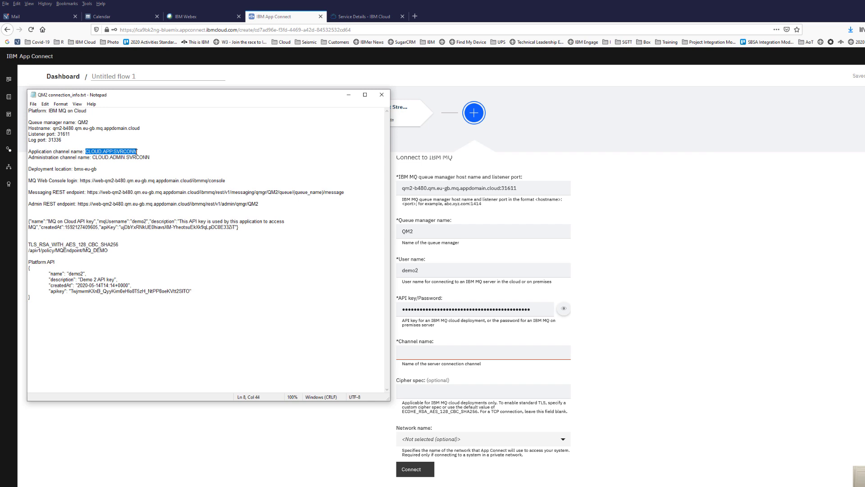
right_click(130, 152)
click(151, 173)
key(alt+Tab)
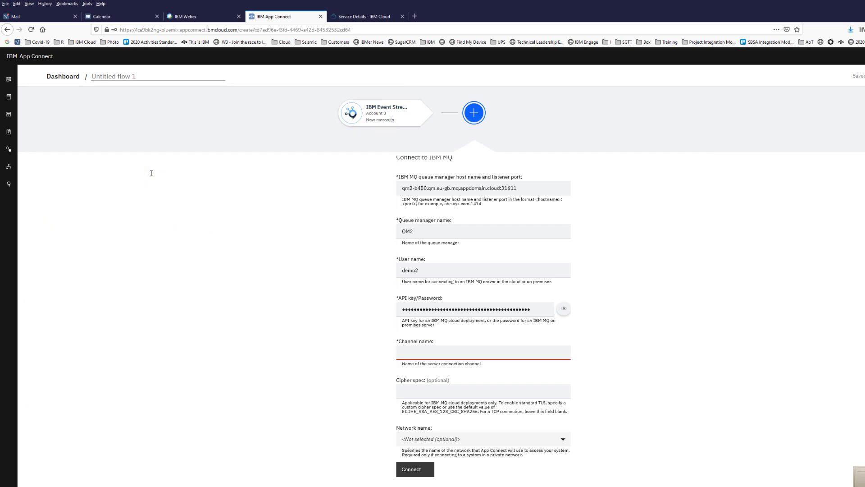
key(ctrl+v)
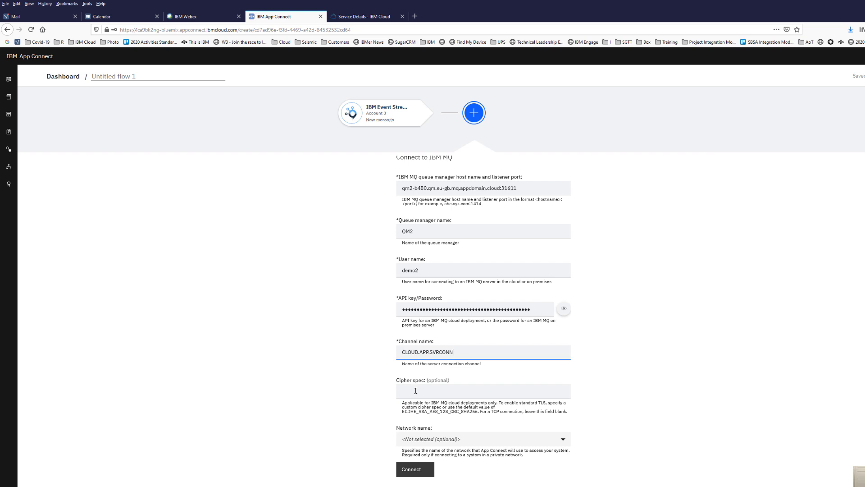
- Copy TLS_RSA_WITH_AES_128_CBC_SHA256 from the Notepad file into the Cipher spec field and connect the IBM MQ account
click(408, 391)
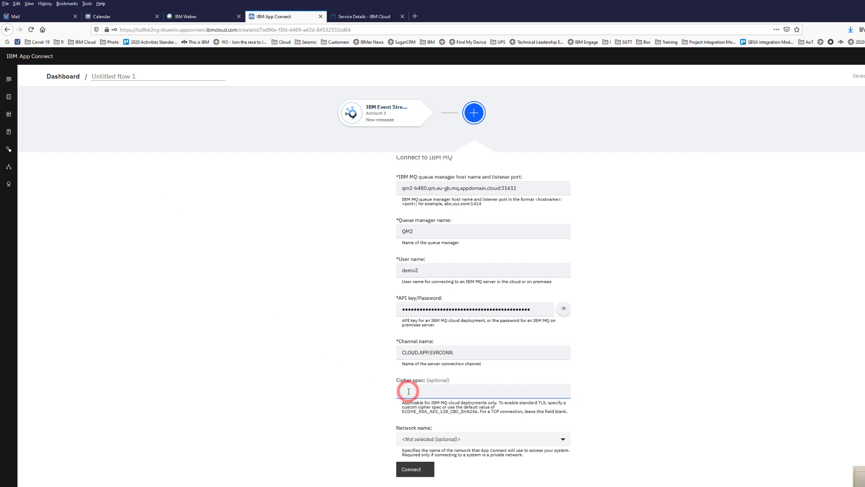
key(alt+Tab)
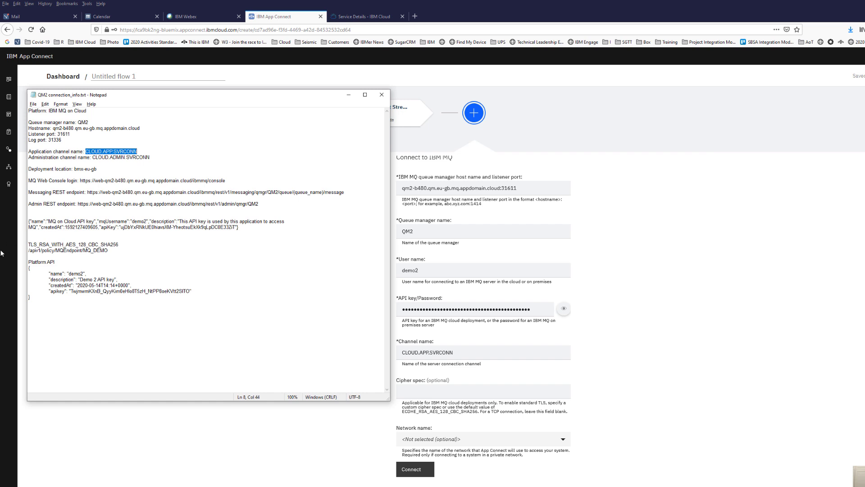
key(alt+Tab)
key(alt+Tab)
double_click(29, 244)
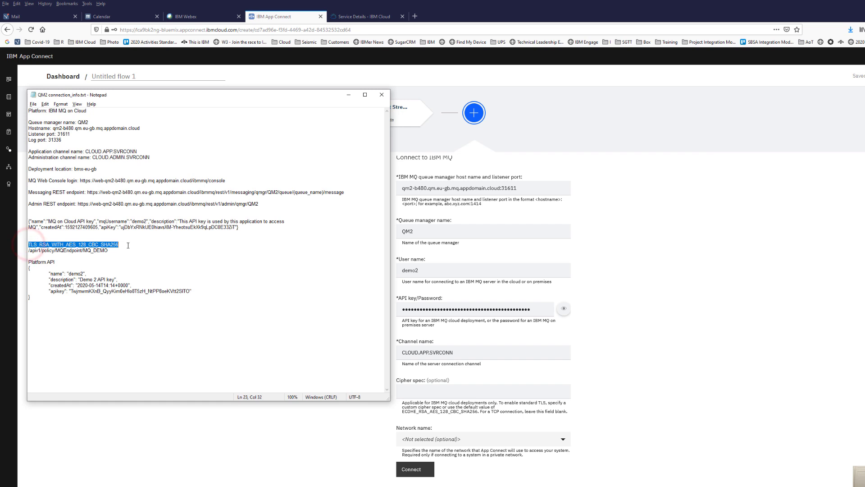
right_click(103, 243)
click(119, 267)
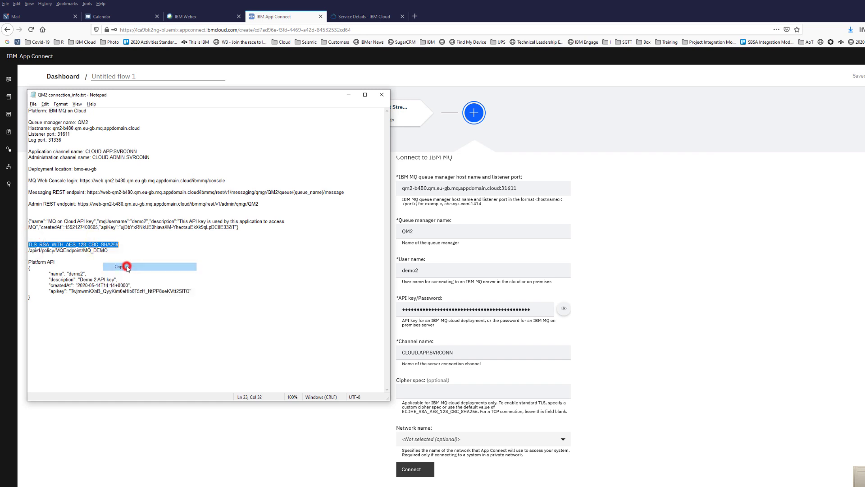
key(alt+Tab)
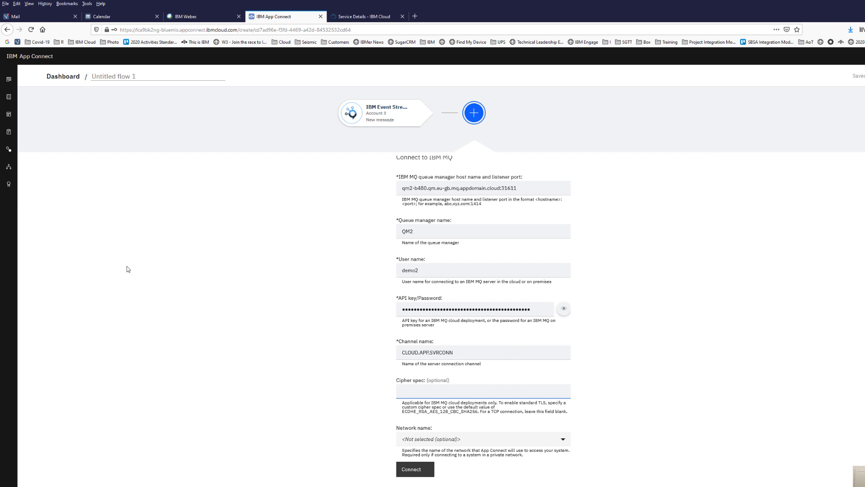
key(ctrl+v)
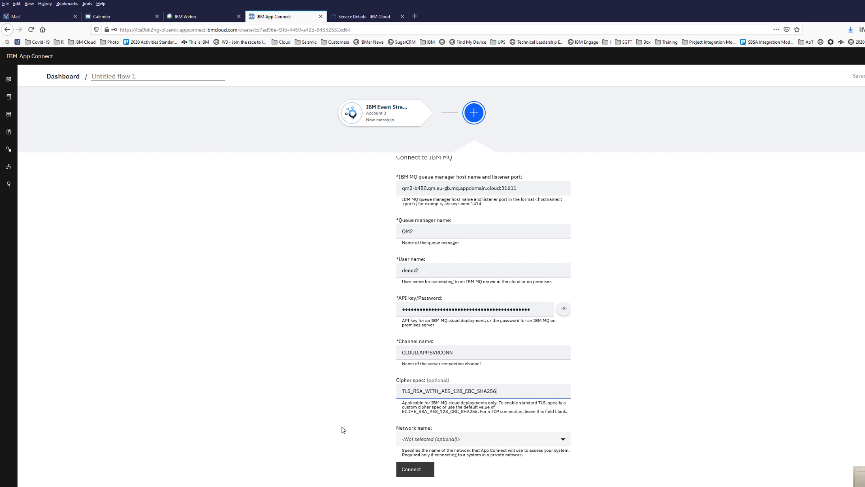
click(415, 471)
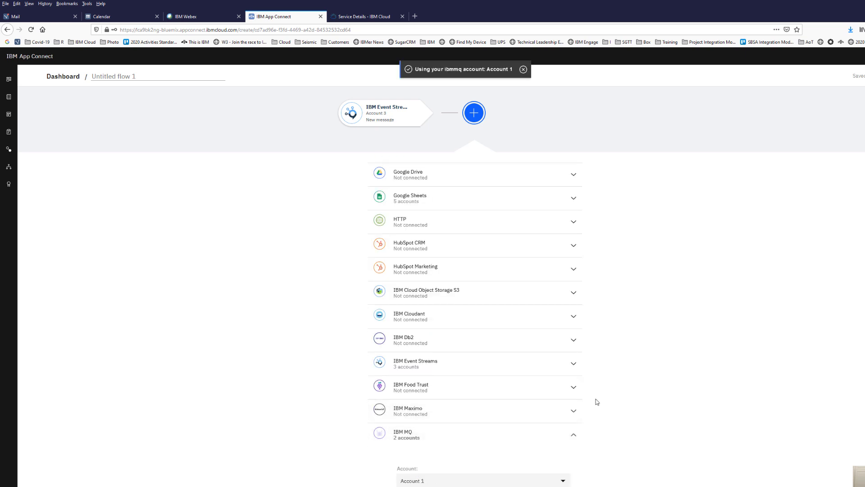
- Add the IBM MQ Put message to a queue action on Account 1 and set its queue name to DEV.QUEUE.2
scroll(585, 396, down, 3)
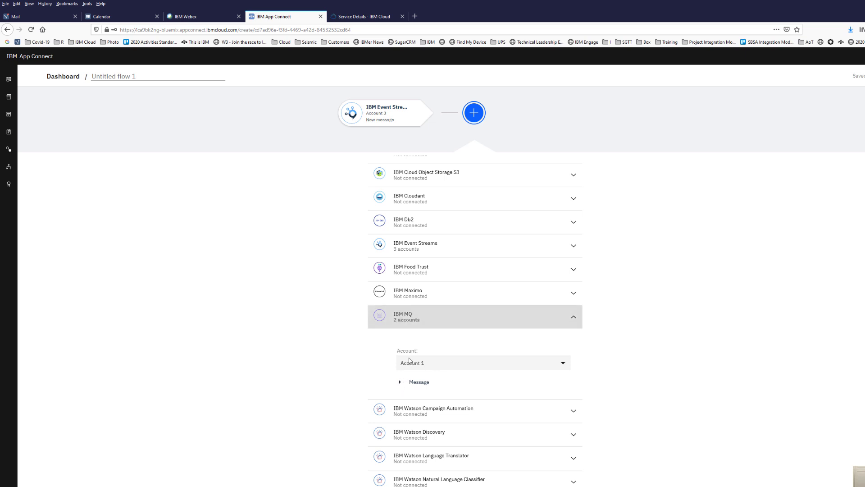
click(400, 382)
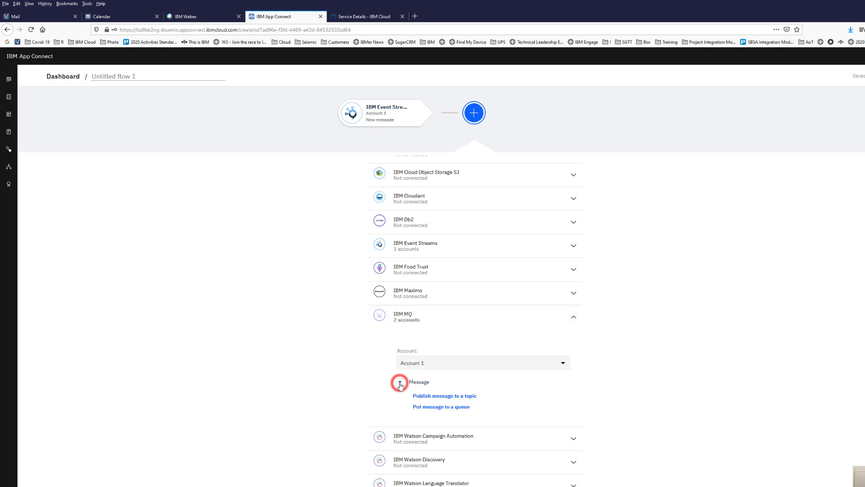
click(437, 407)
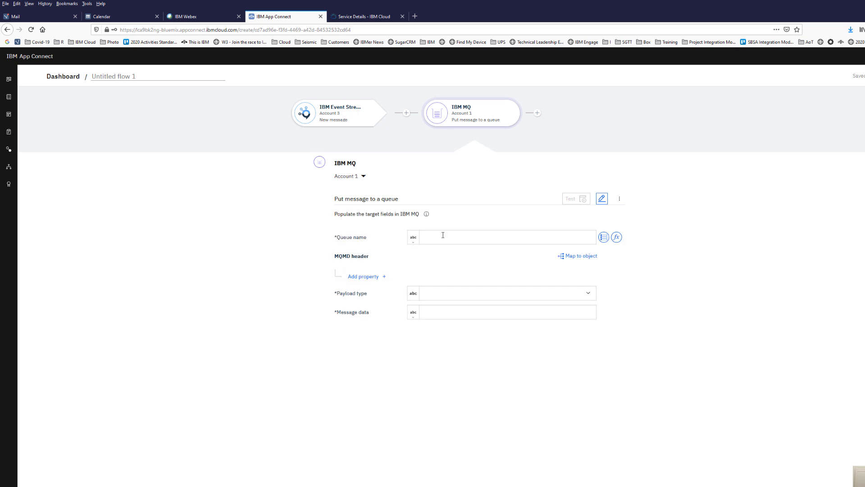
click(430, 237)
text(DEV)
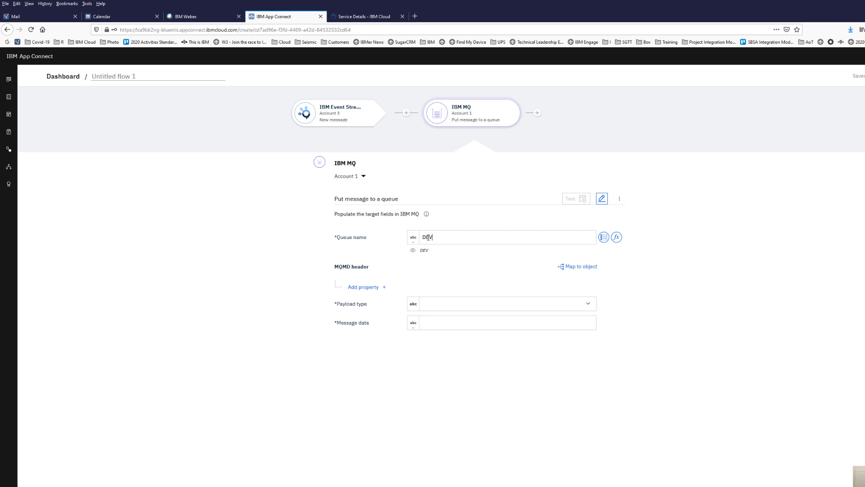
text(.QUEUE.2)
- Switch to MQ Explorer, connect to the QM2 queue manager on qm2-b480.qm.eu-gb.mq.appdomain.cloud and list its queues
key(super)
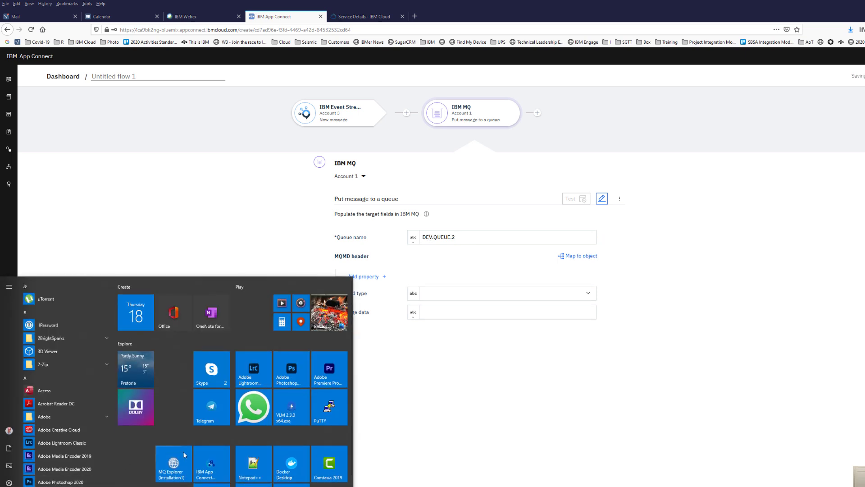
click(174, 462)
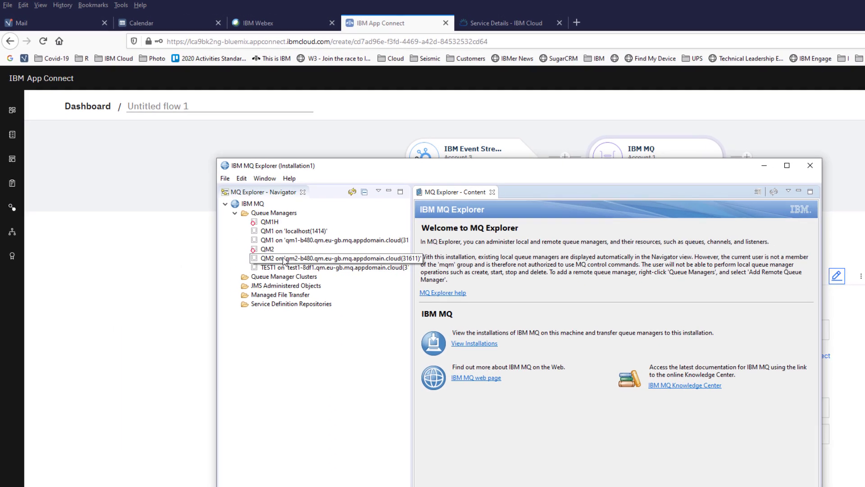
click(270, 261)
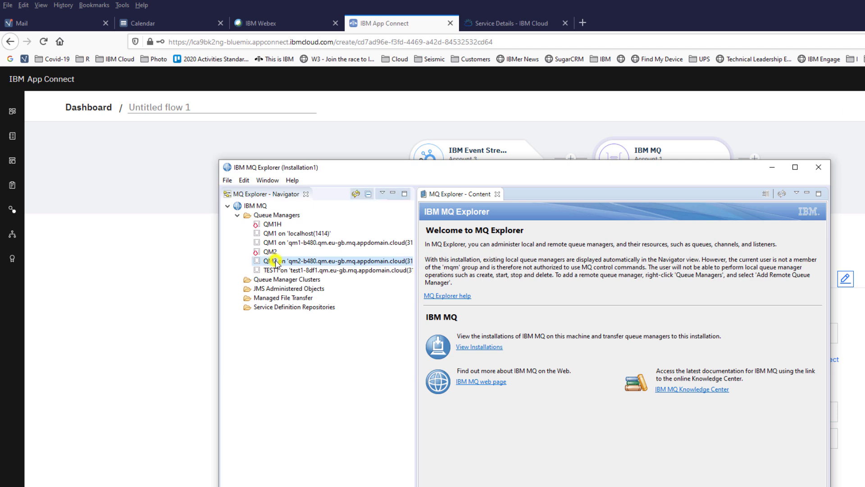
right_click(277, 264)
click(311, 268)
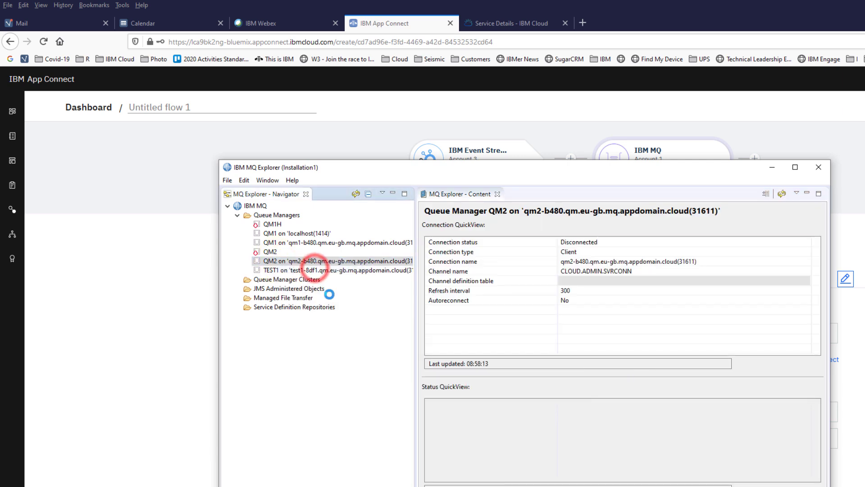
click(247, 262)
click(284, 270)
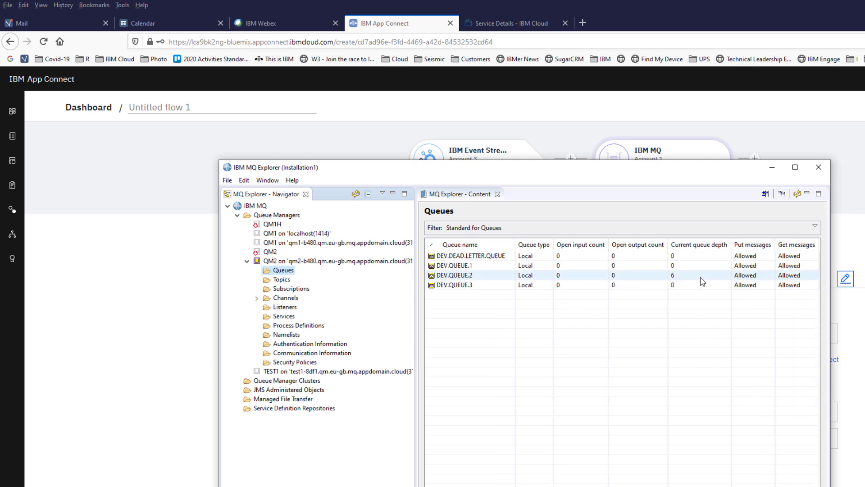
- Clear the messages from DEV.QUEUE.2 and refresh the queue list
click(453, 276)
right_click(454, 275)
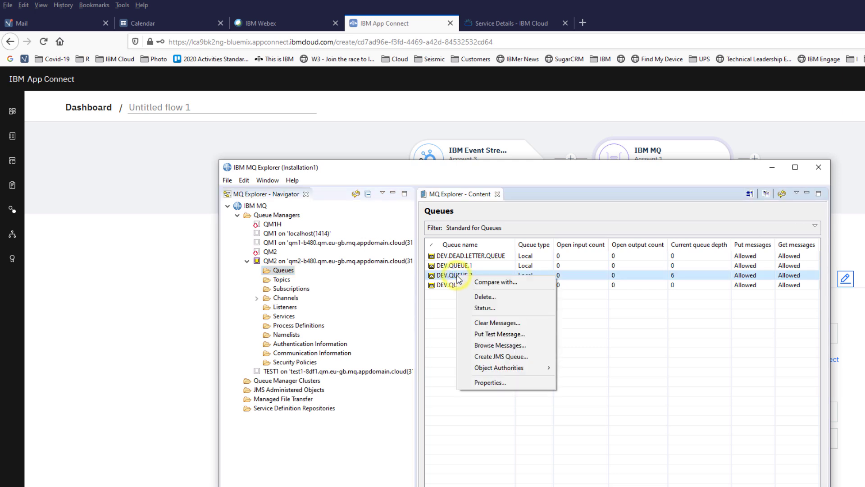
click(493, 324)
click(432, 423)
click(624, 454)
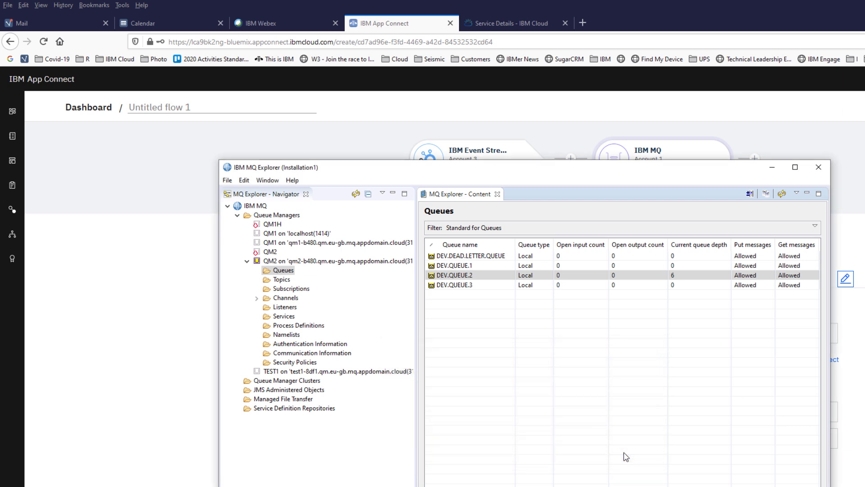
click(782, 194)
- Return to the App Connect flow, set the MQ action's payload type to Text and map its message data to the Event Streams Payload
click(772, 168)
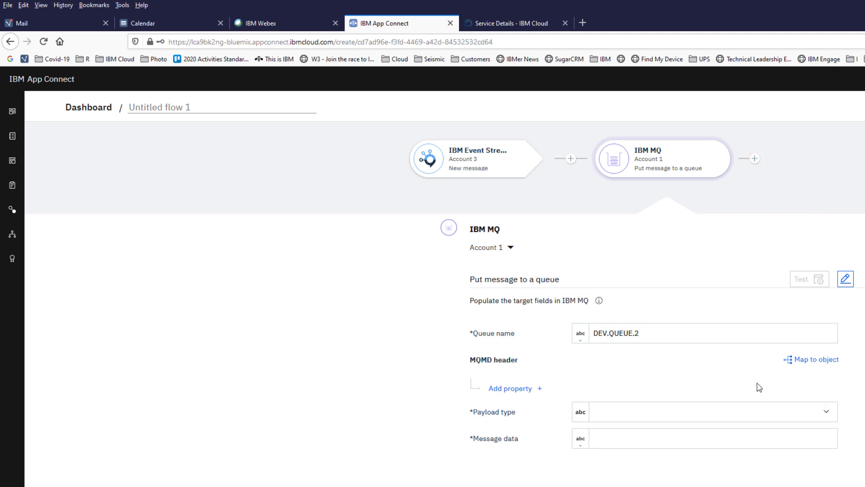
click(827, 411)
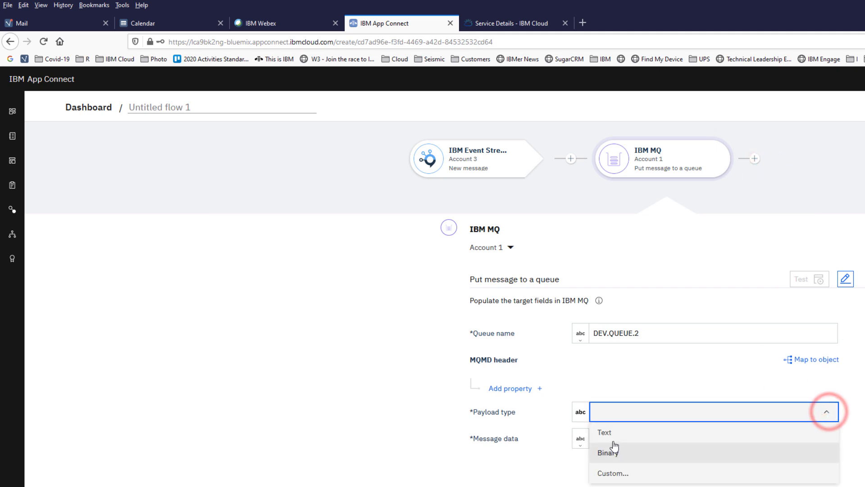
click(604, 432)
click(630, 437)
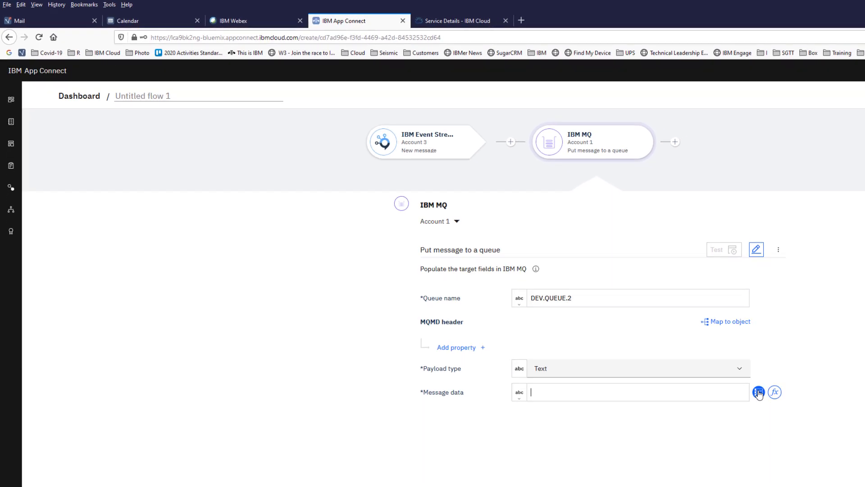
click(759, 394)
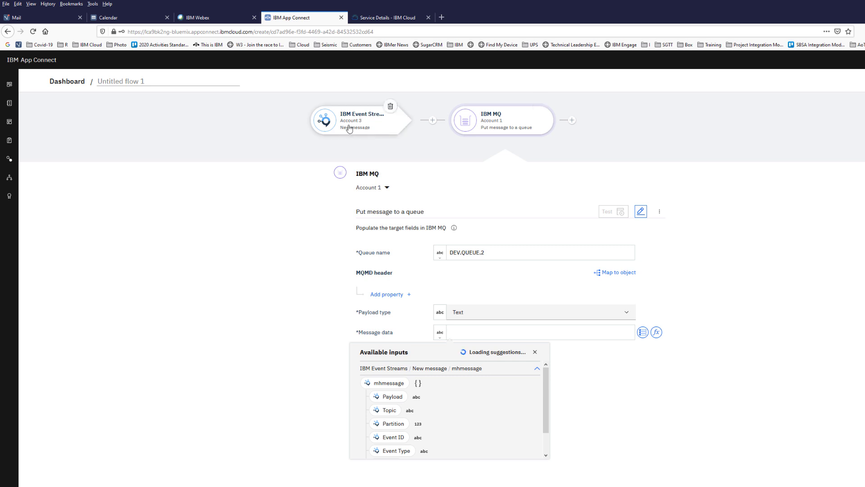
click(391, 397)
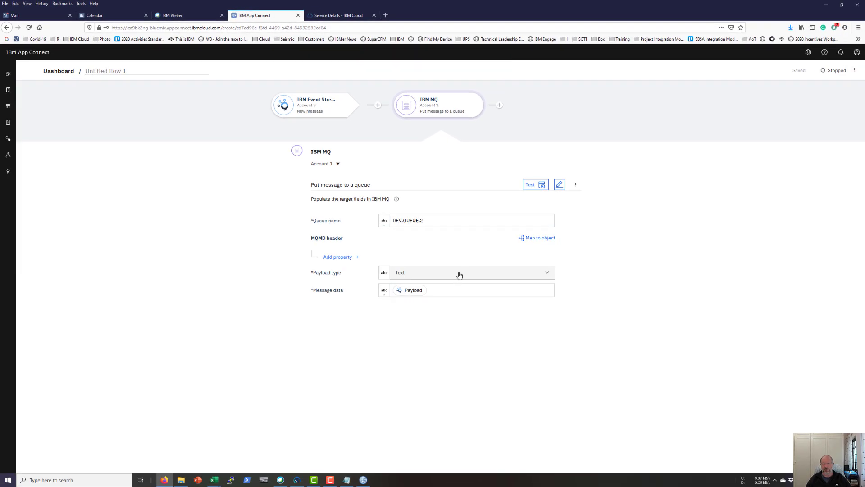
- Start the flow, then bring up the MQ Explorer queue list and place its window beside the flow
click(853, 73)
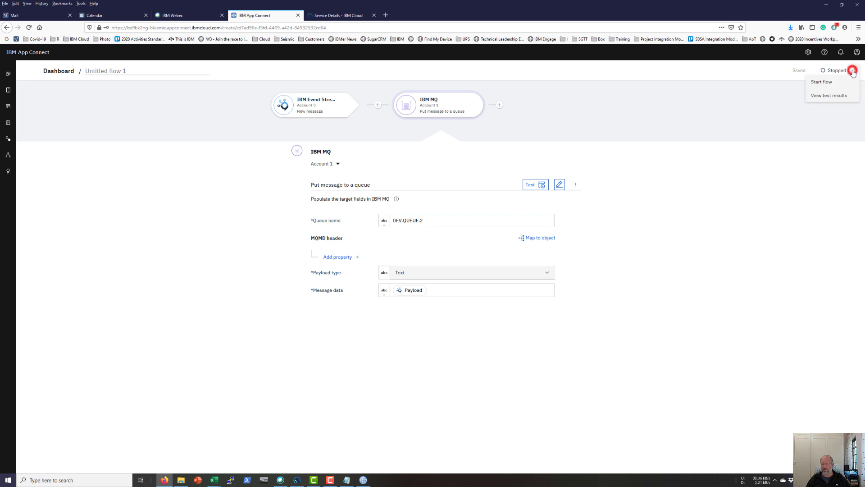
click(817, 83)
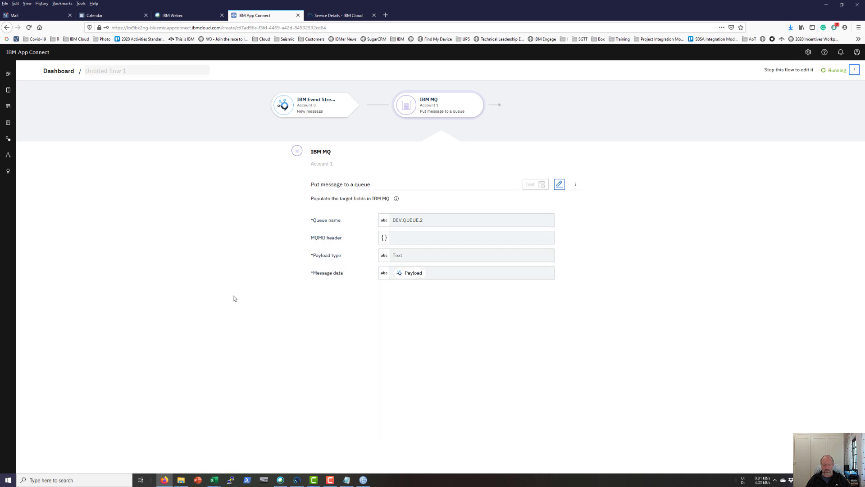
click(363, 479)
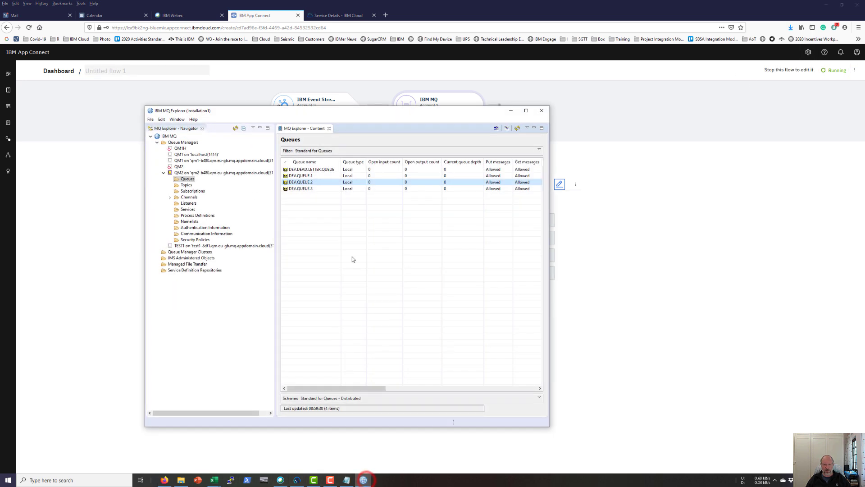
drag(367, 110, 667, 58)
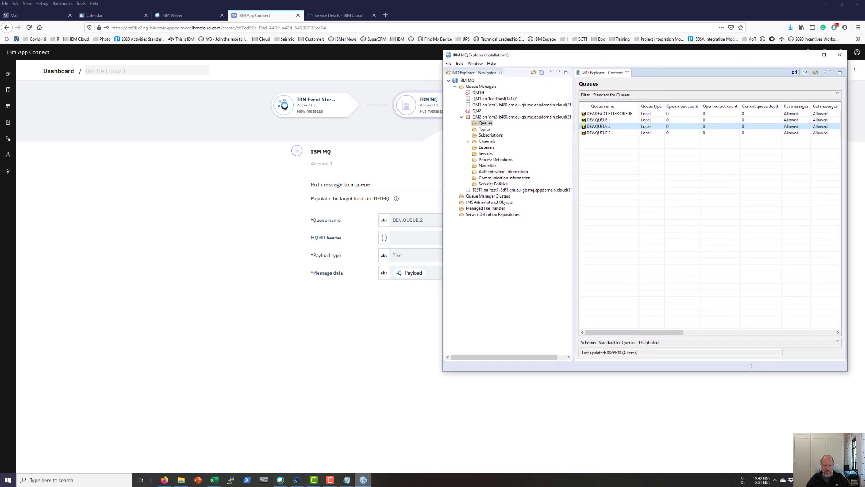
- Launch Postman and place its window next to MQ Explorer so both are visible
click(9, 482)
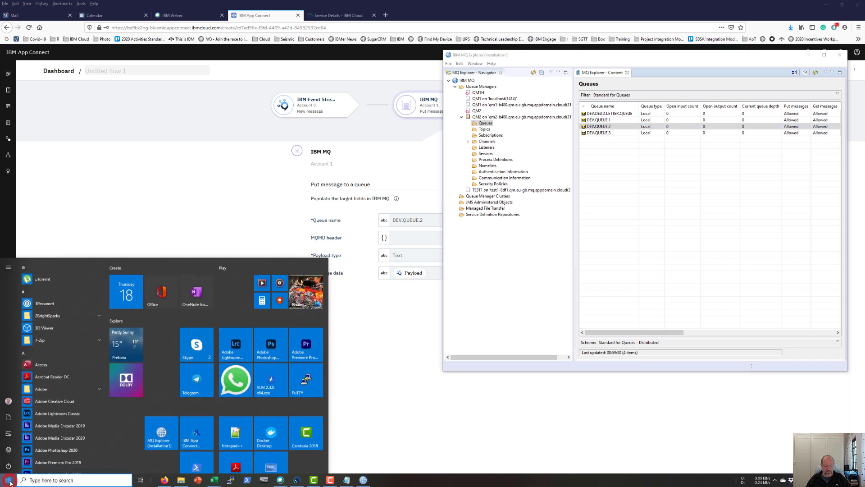
text(podm)
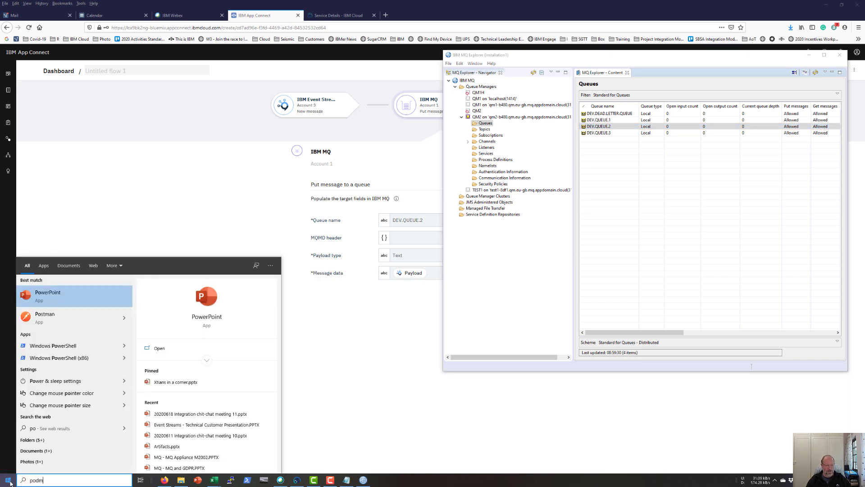
key(BackSpace)
key(BackSpace)
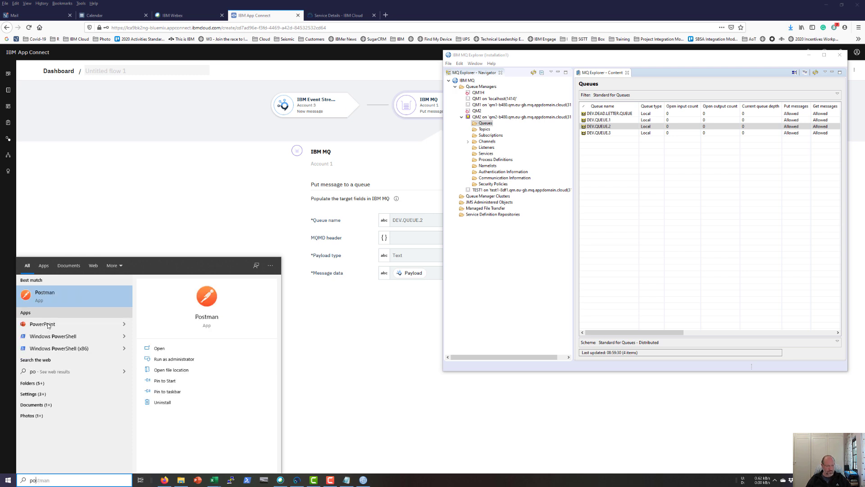
click(60, 295)
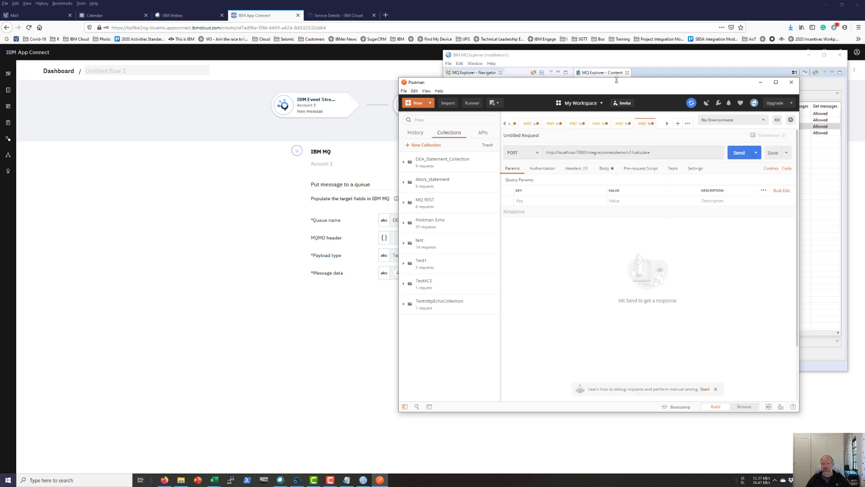
drag(625, 84, 263, 92)
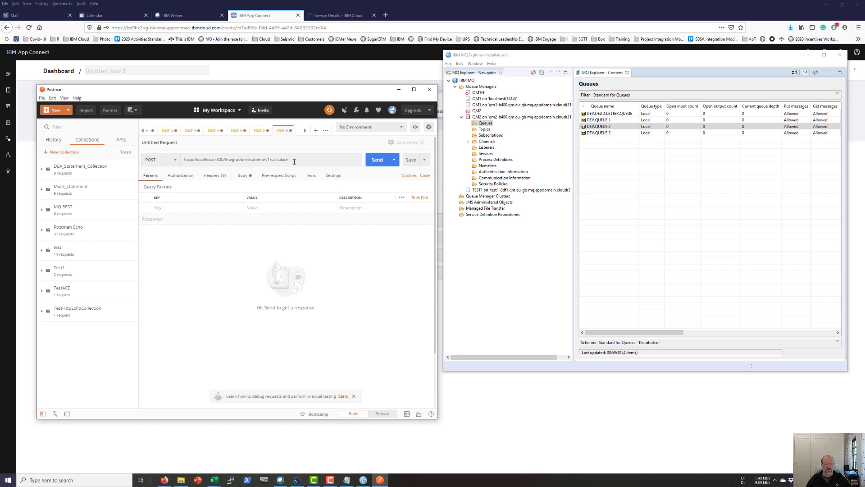
click(295, 161)
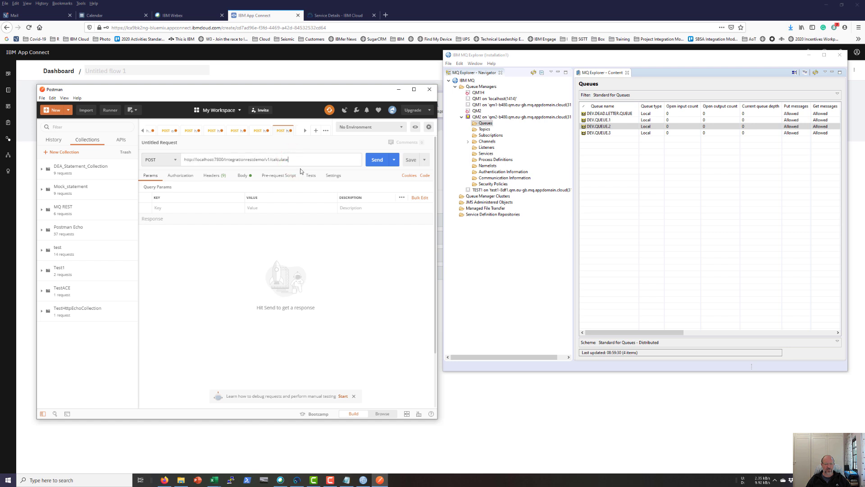
click(243, 175)
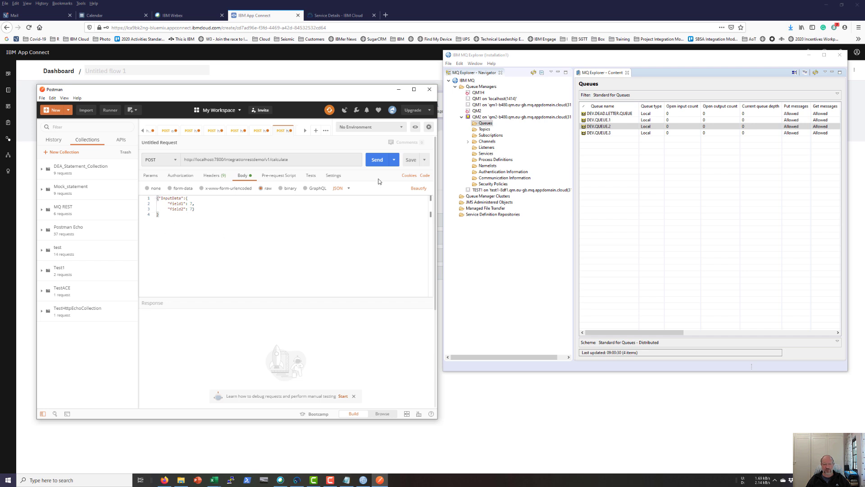
click(378, 160)
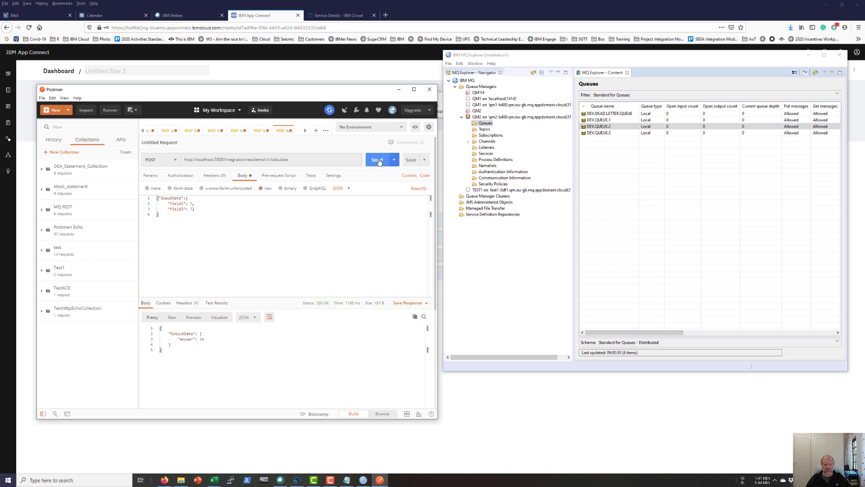
- Refresh the queues in MQ Explorer and browse the messages on DEV.QUEUE.2 to examine their message data
click(746, 58)
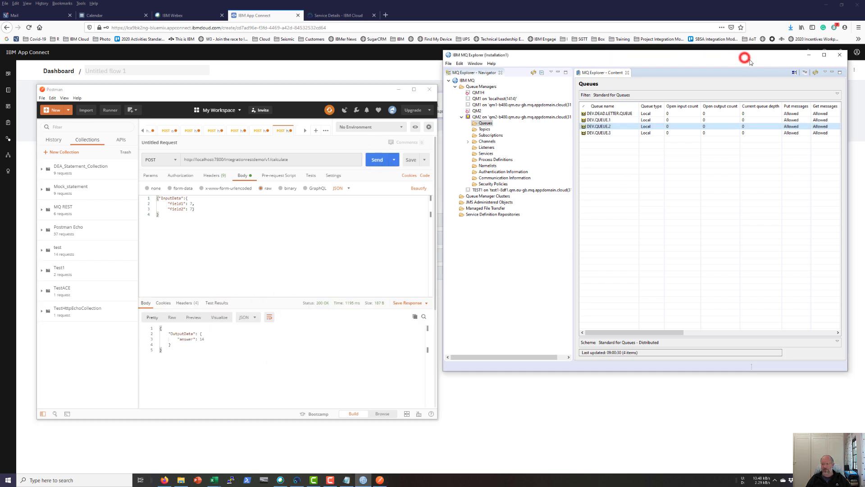
click(817, 73)
right_click(601, 126)
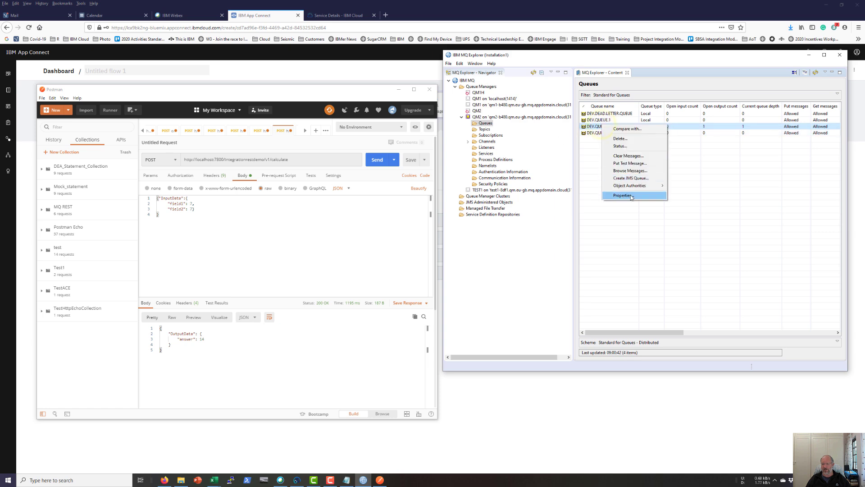
click(624, 171)
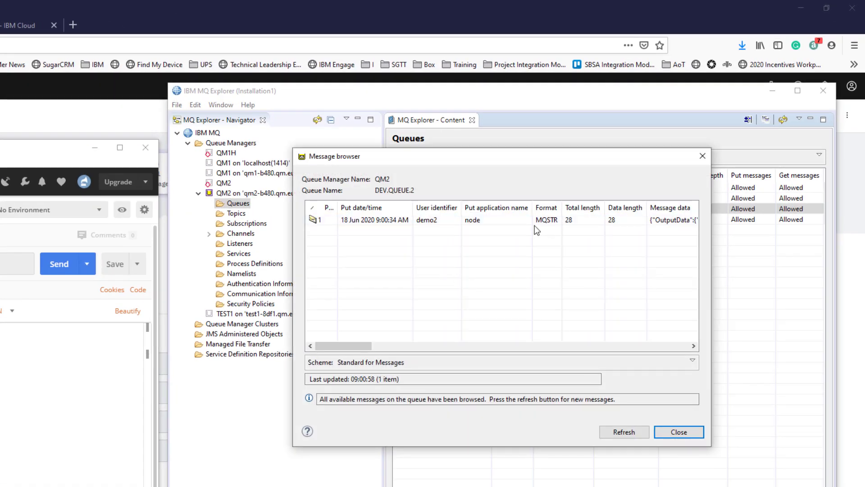
drag(345, 345, 371, 345)
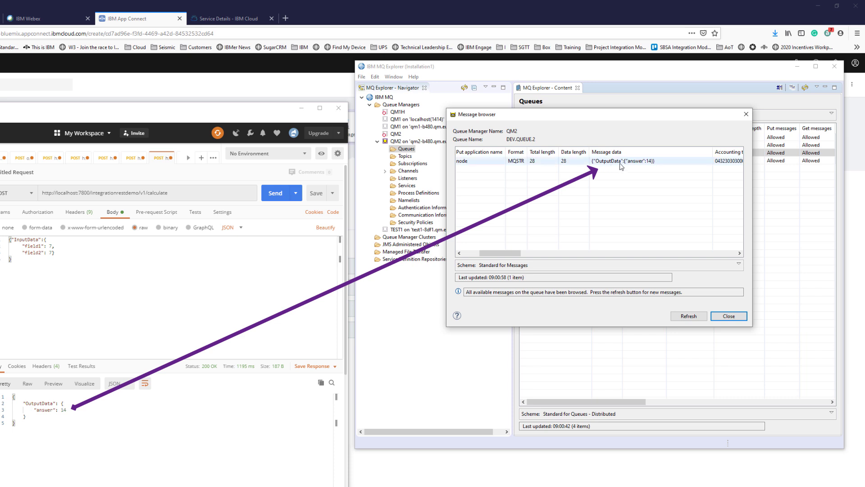
- Set field2 to 8 in the Postman request body, resend the request and refresh the DEV.QUEUE.2 message browser
click(53, 253)
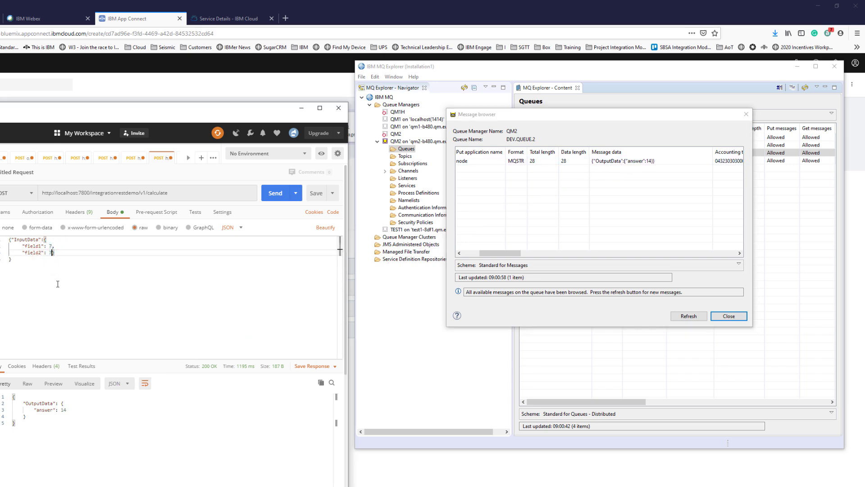
key(BackSpace)
click(275, 194)
click(687, 317)
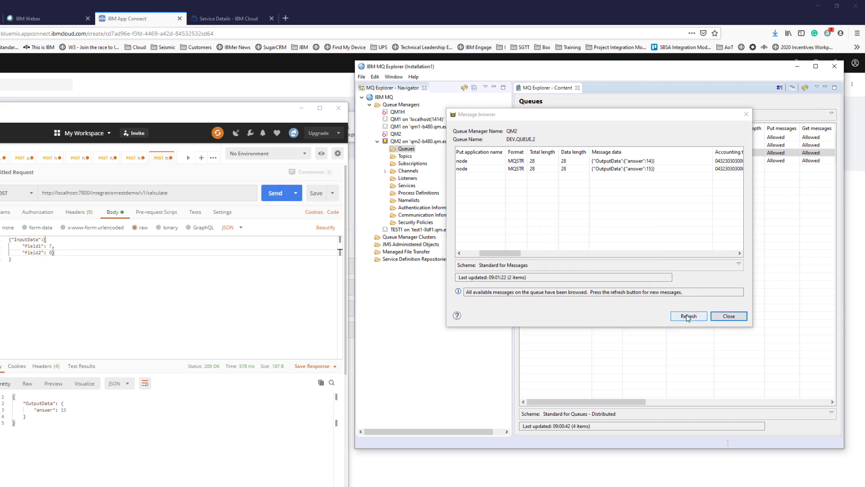
drag(496, 253, 503, 254)
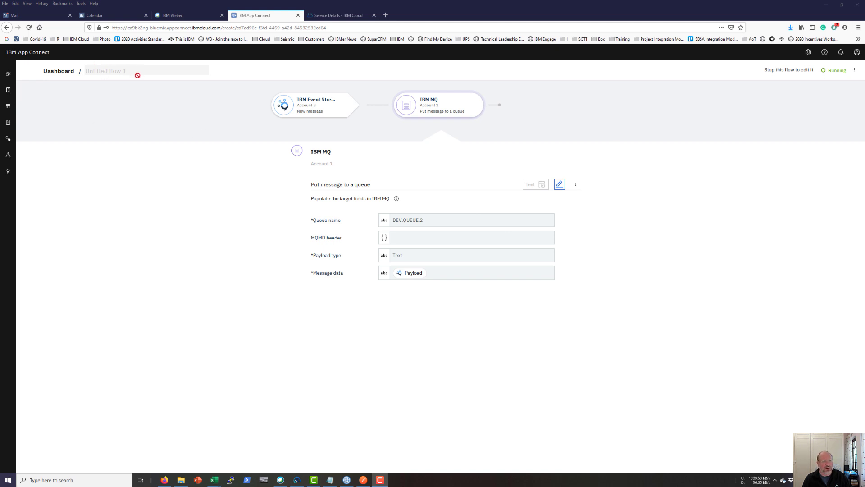
- Stop the running App Connect flow and rename it Event Streams to MQ
click(854, 71)
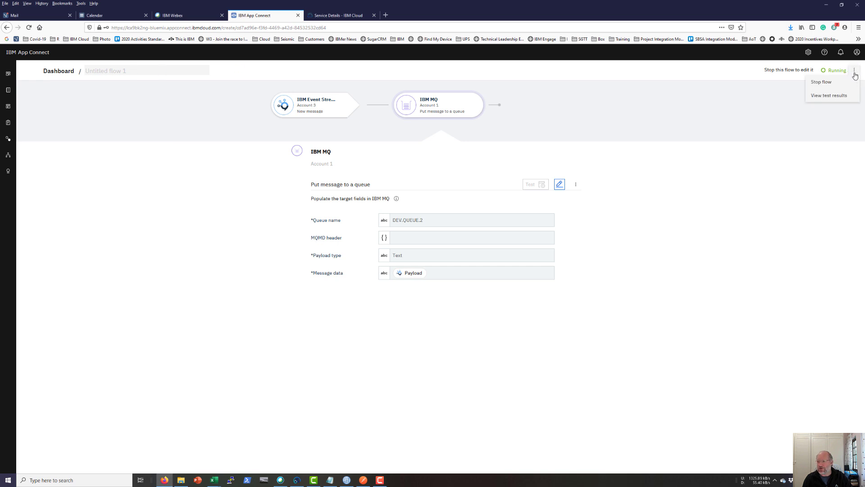
click(820, 82)
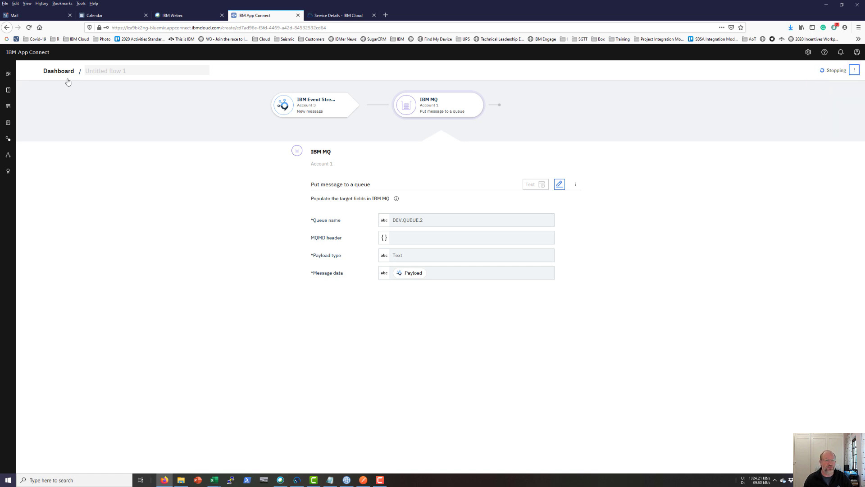
click(103, 71)
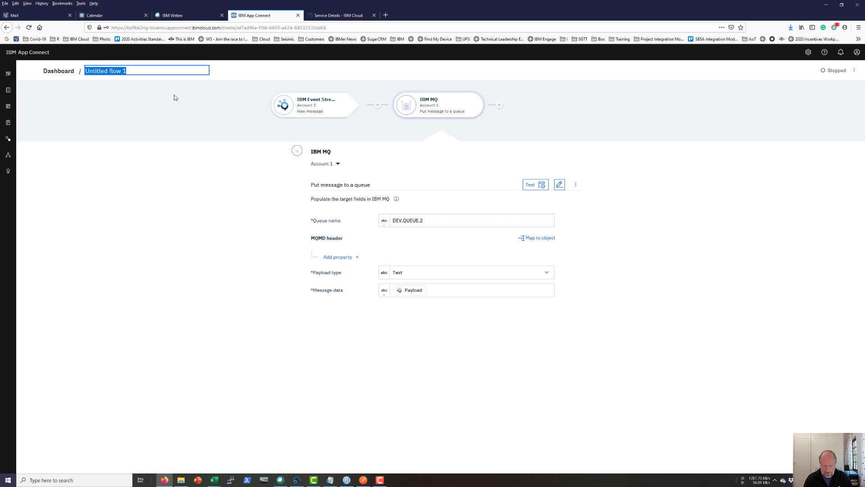
text(Eve)
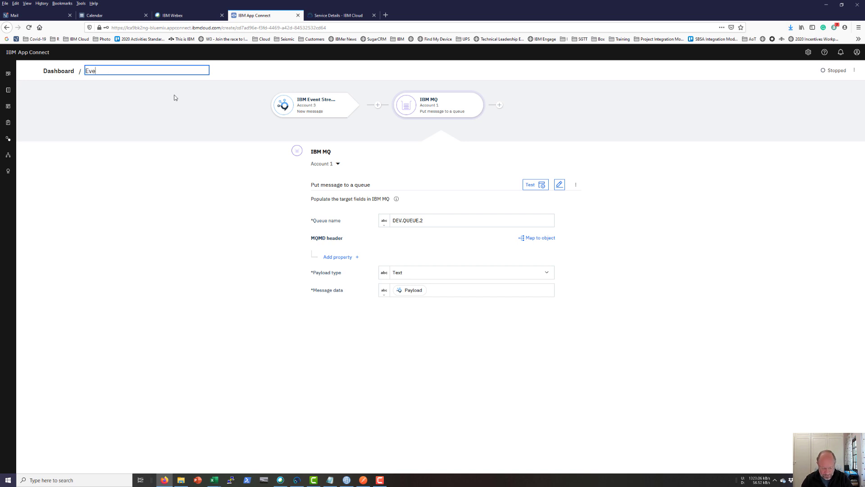
text(nt Streams to MQ)
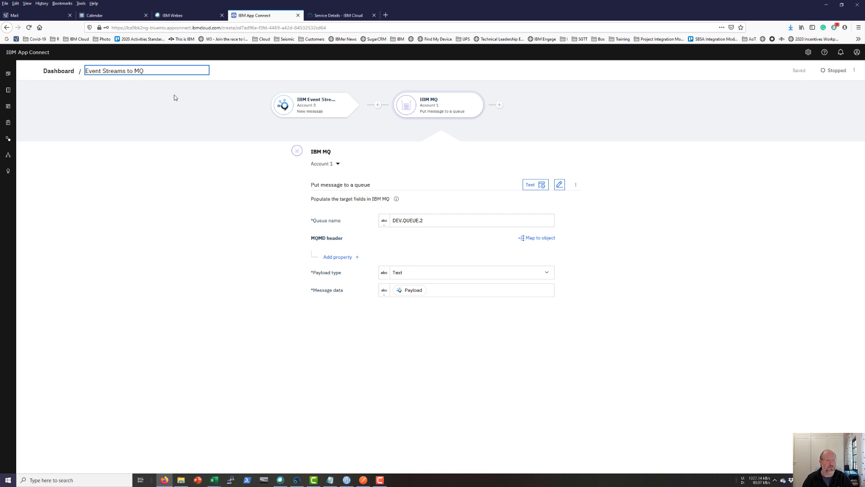
key(Tab)
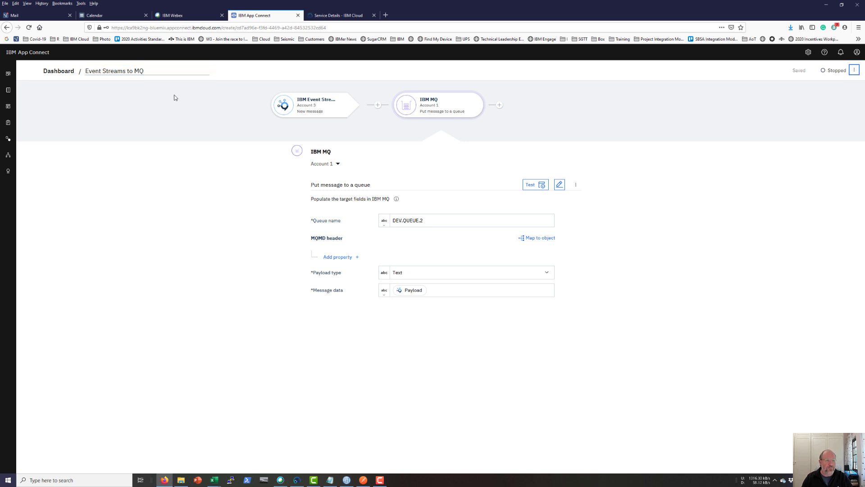
- Go to the dashboard and enable debug logging on next restart for the Event Streams to MQ flow
click(58, 72)
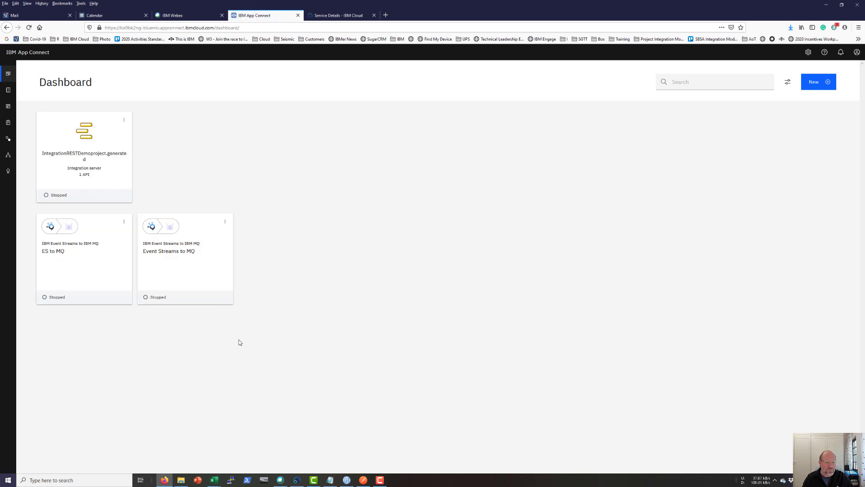
click(224, 223)
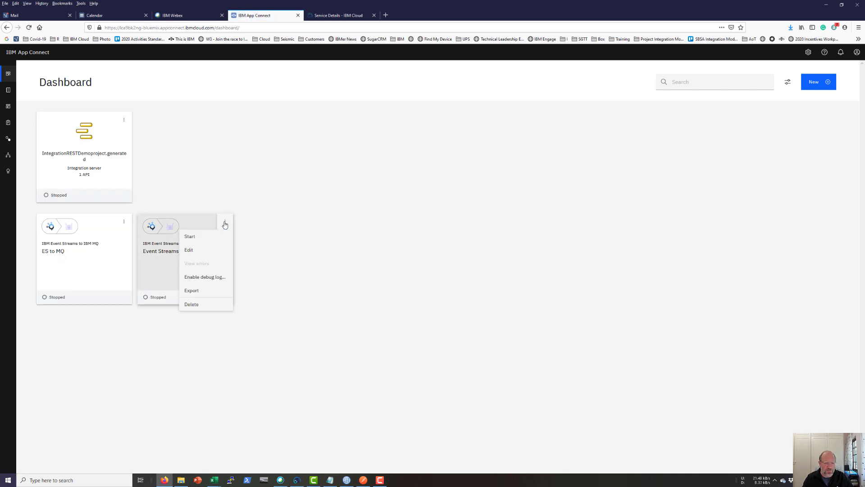
click(206, 278)
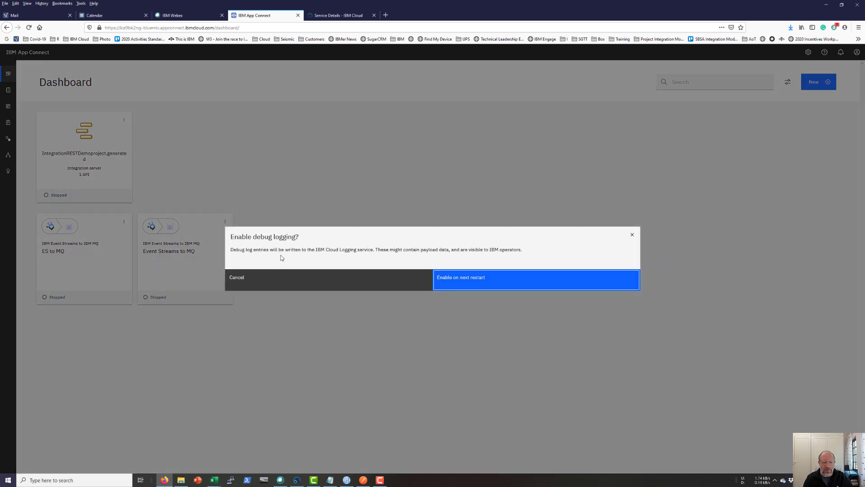
click(458, 279)
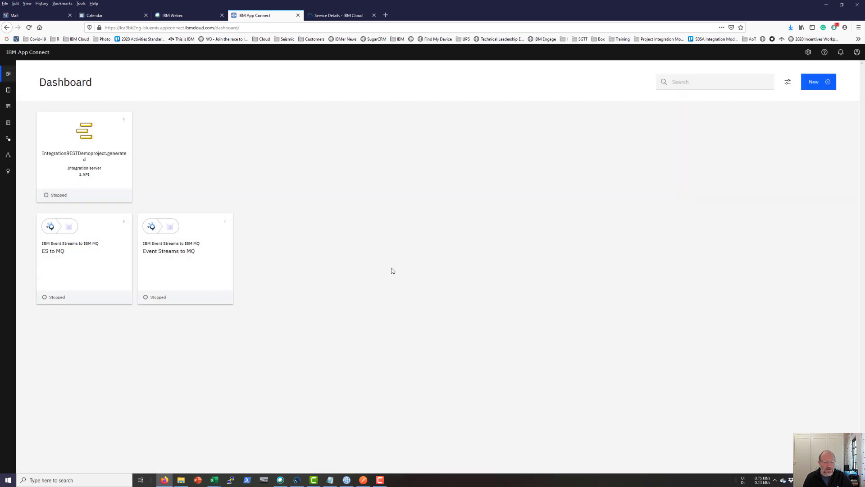
- Start the Event Streams to MQ flow and test it by sending the Postman request with field2 set to 9 and refreshing the DEV.QUEUE.2 message browser
click(224, 223)
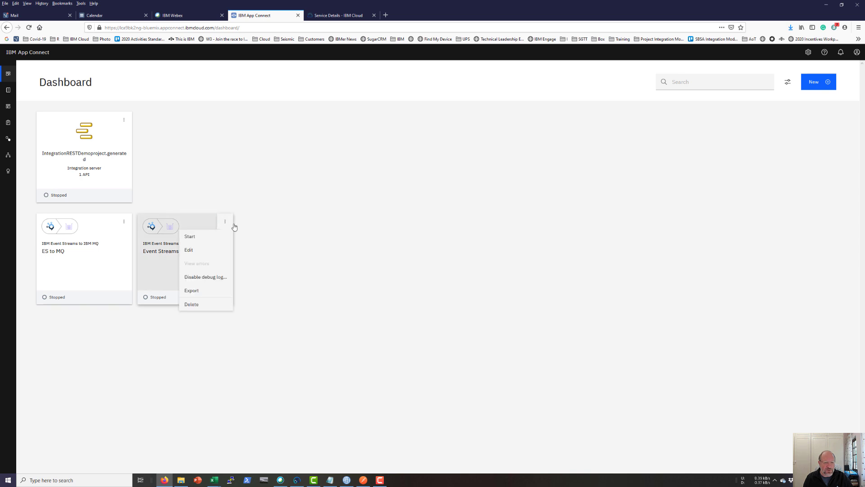
click(192, 235)
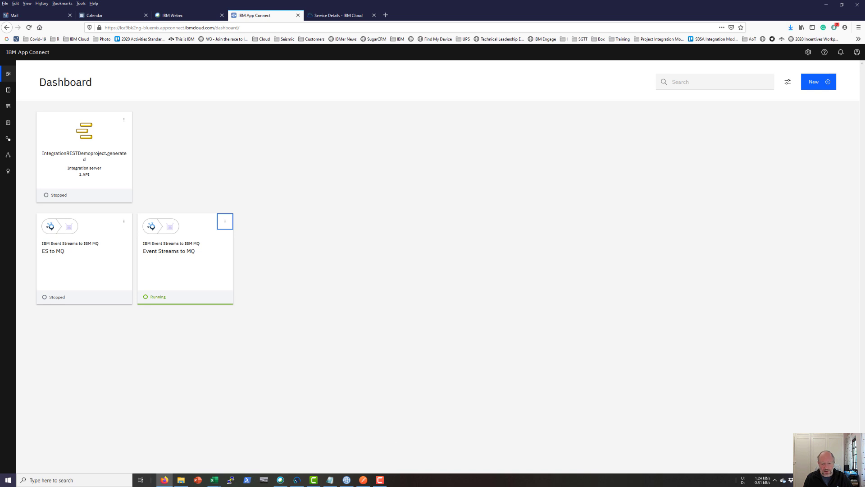
click(364, 480)
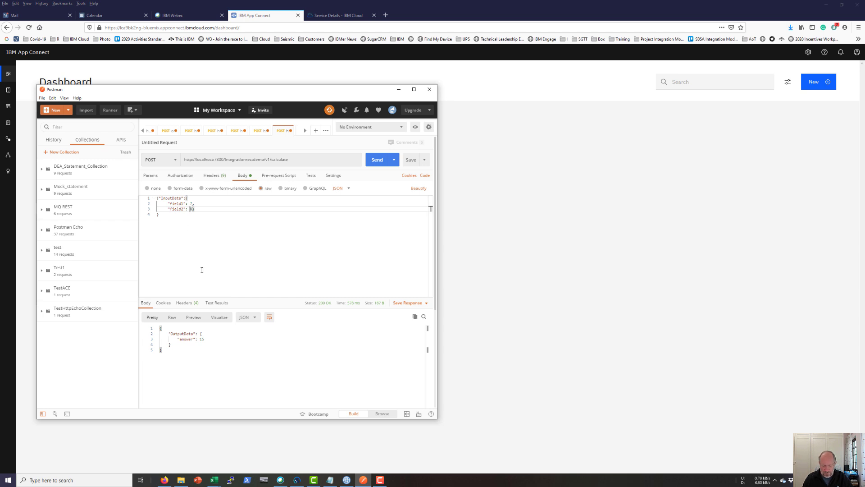
click(377, 160)
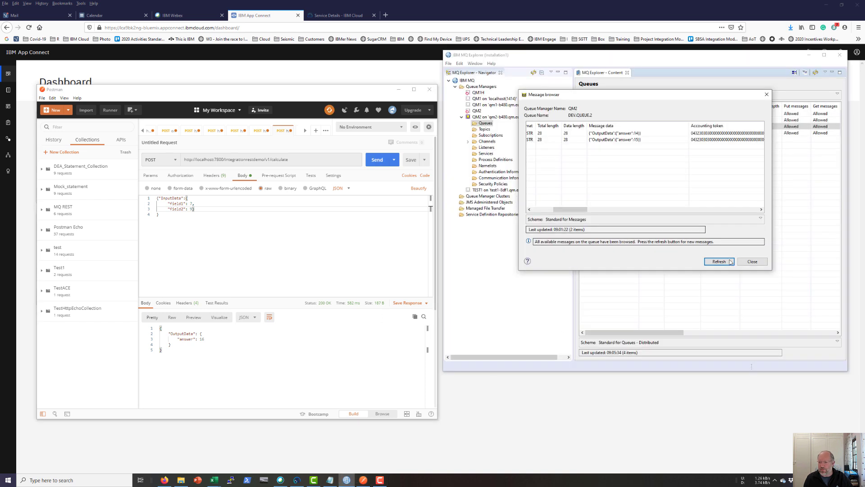
click(718, 262)
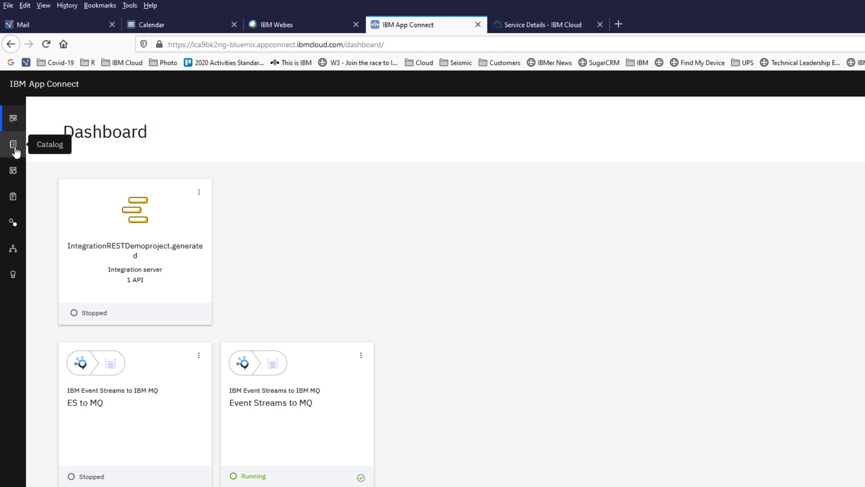
- View the App Connect logs and expand the most recent Event Streams to MQ entry to examine its details
click(14, 198)
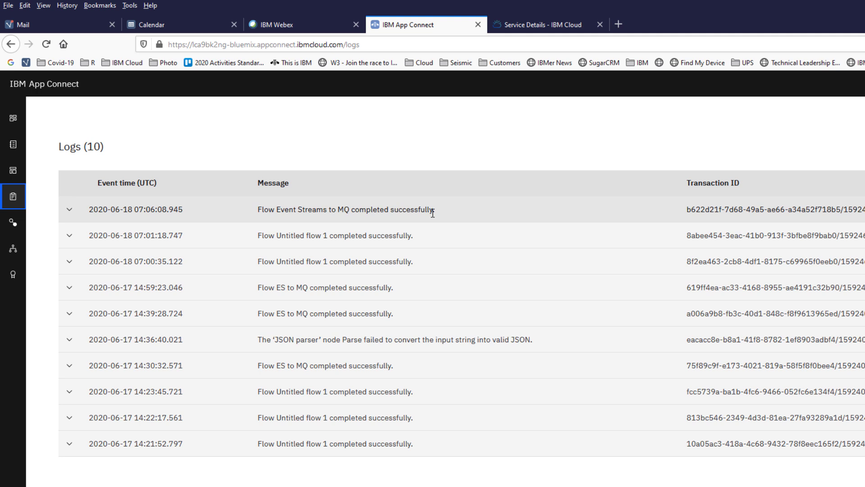
click(69, 210)
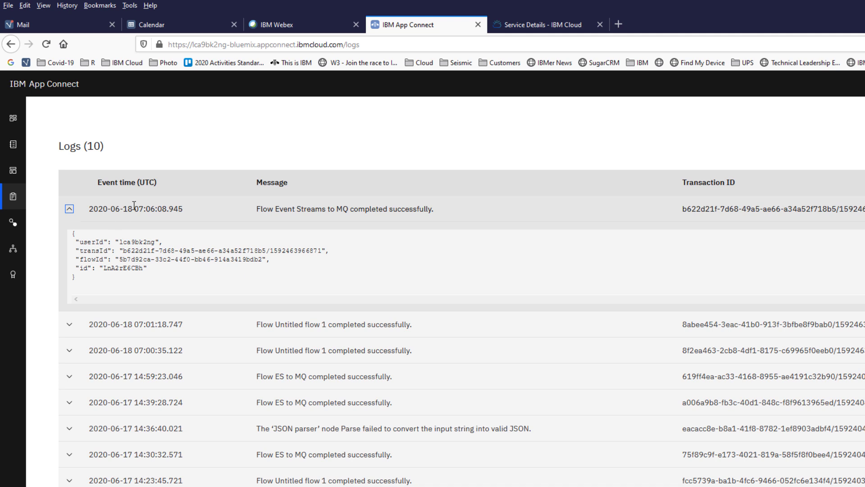
- Open the Event Streams to MQ flow from the dashboard and stop it for editing
click(13, 121)
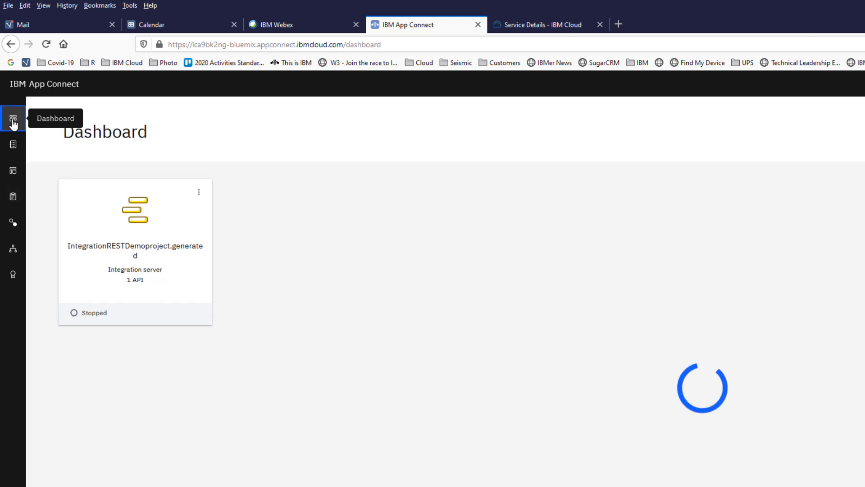
click(278, 429)
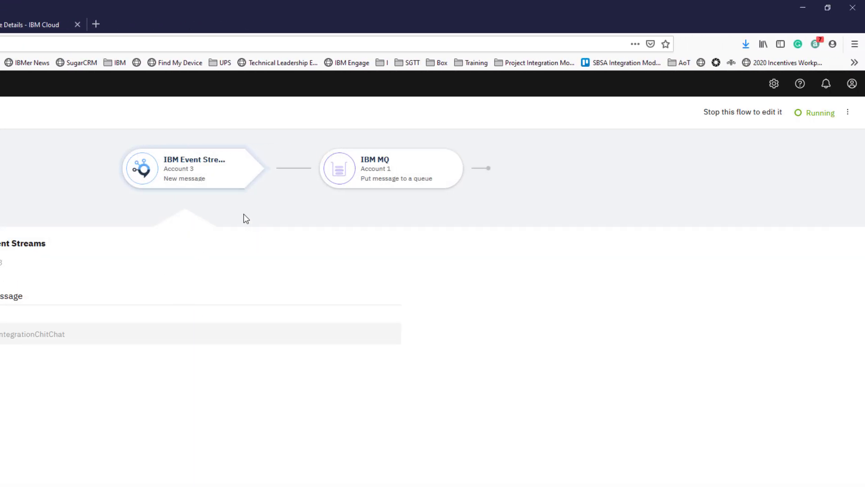
click(847, 113)
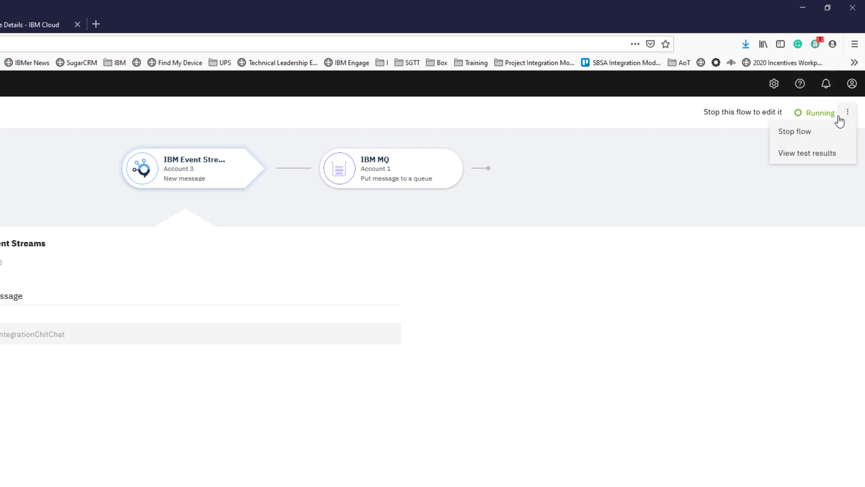
click(793, 139)
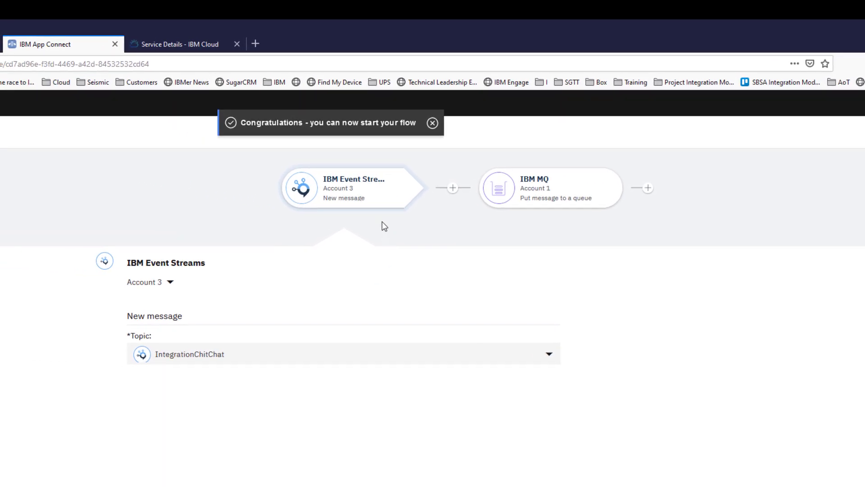
- Open the IBM MQ put-message action and examine the Event Streams inputs available for its message data
click(569, 188)
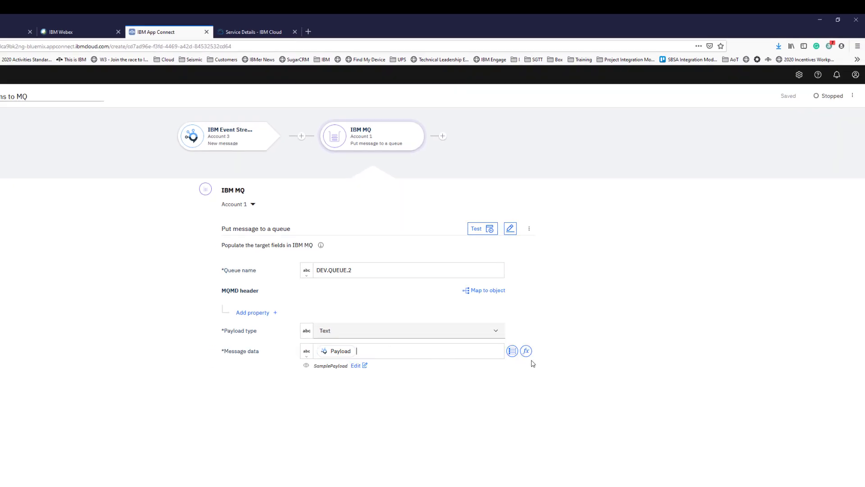
click(512, 353)
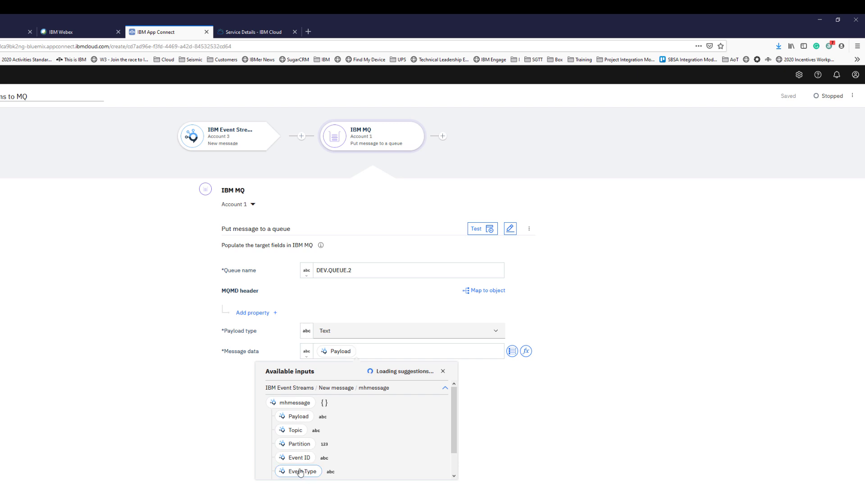
mouse_move(455, 414)
mouse_down()
mouse_move(454, 444)
mouse_move(452, 404)
mouse_up()
drag(456, 415, 456, 437)
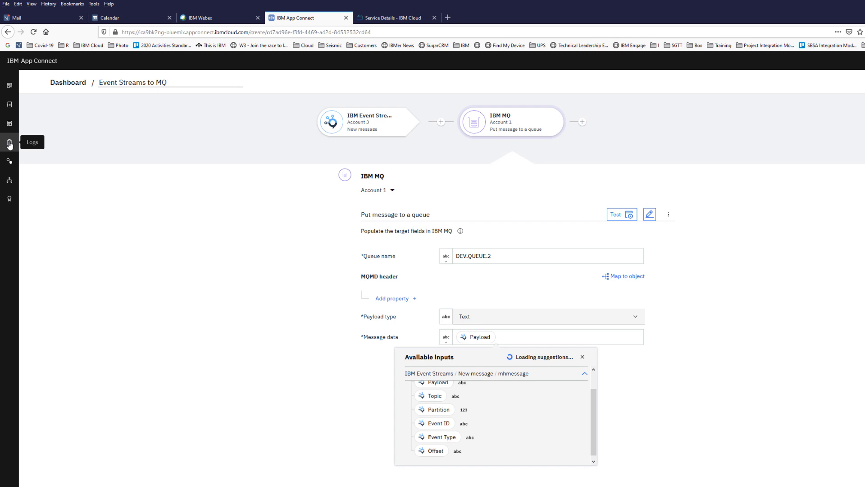
- Return to the logs, expand the latest Event Streams to MQ entry and examine its transaction ID
click(9, 143)
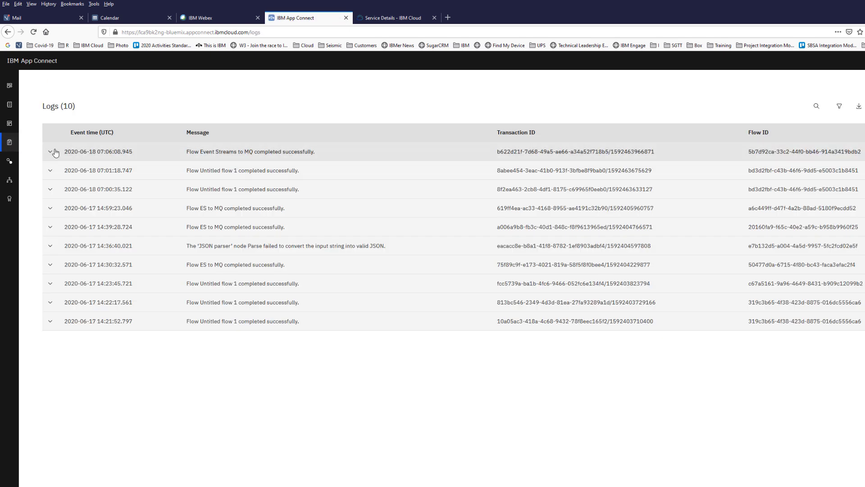
click(50, 151)
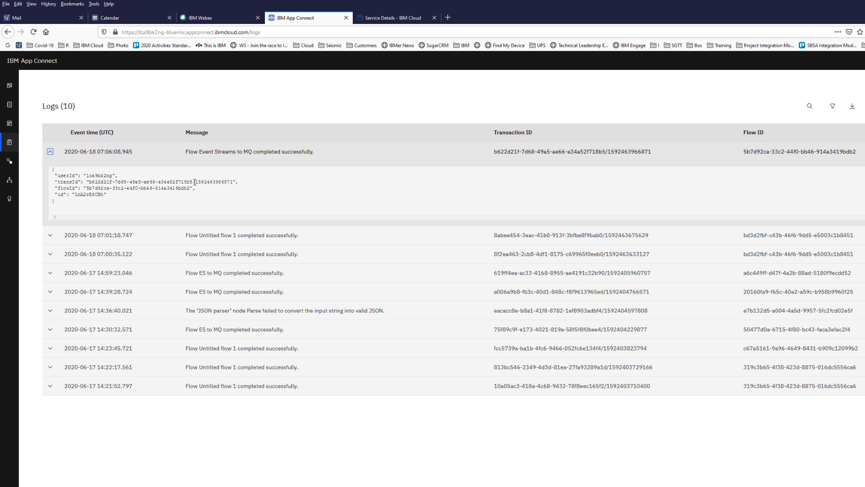
drag(228, 182, 197, 180)
click(233, 181)
click(261, 186)
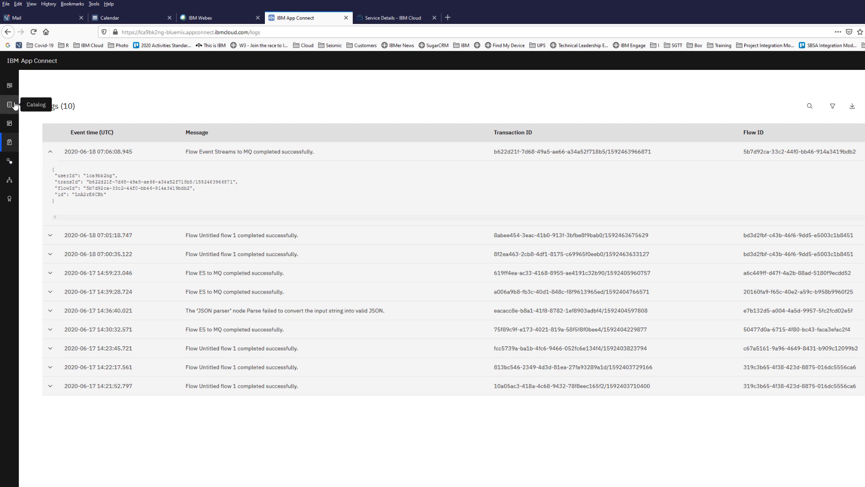
- Reopen the Event Streams to MQ flow from the dashboard and insert a JSON parser between the IBM Event Streams and IBM MQ nodes
click(10, 85)
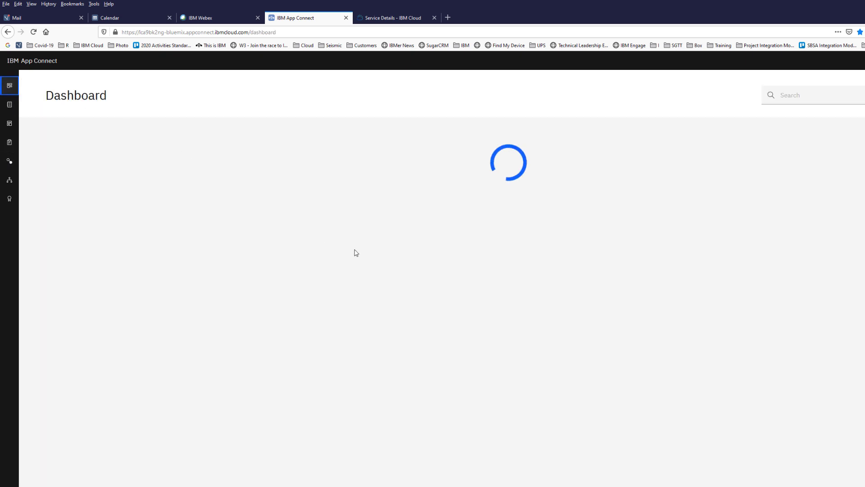
click(219, 296)
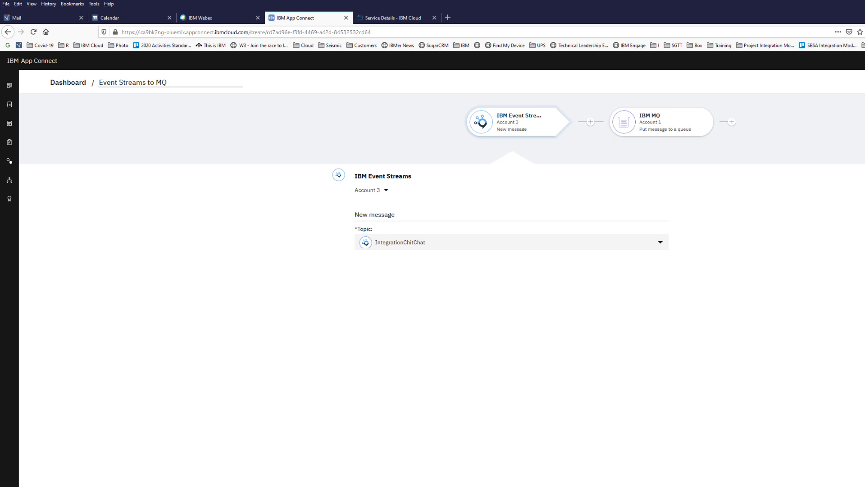
key(alt+Tab)
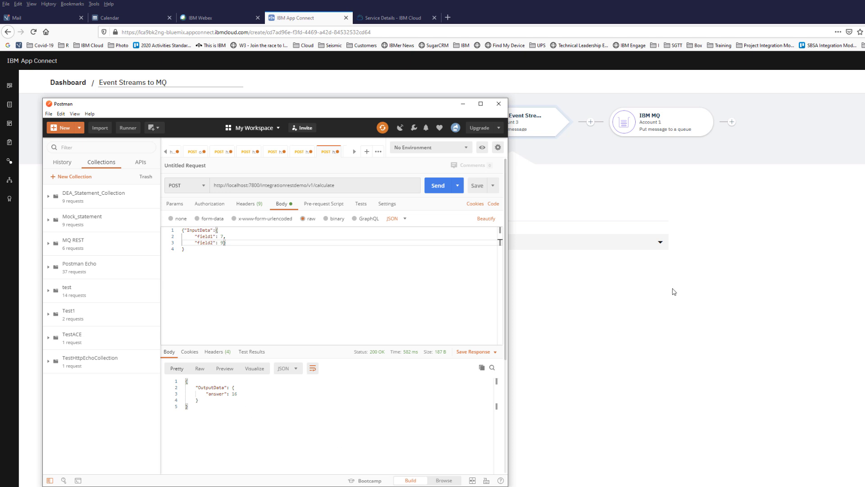
click(642, 334)
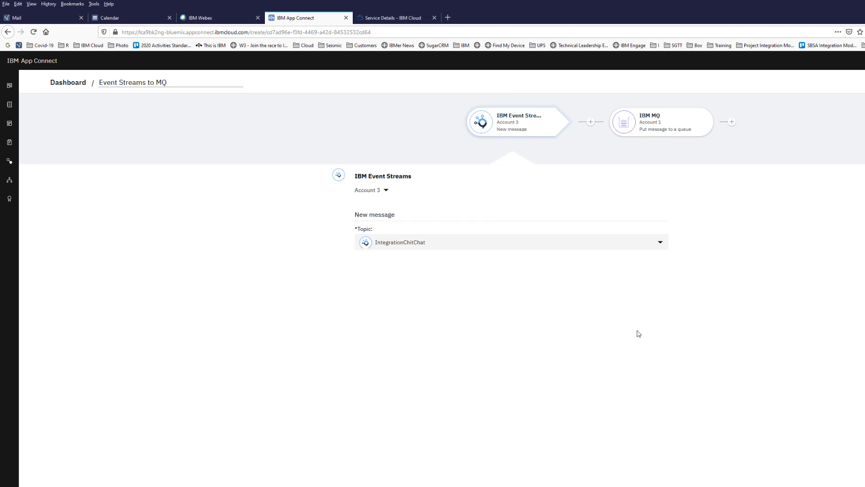
click(591, 123)
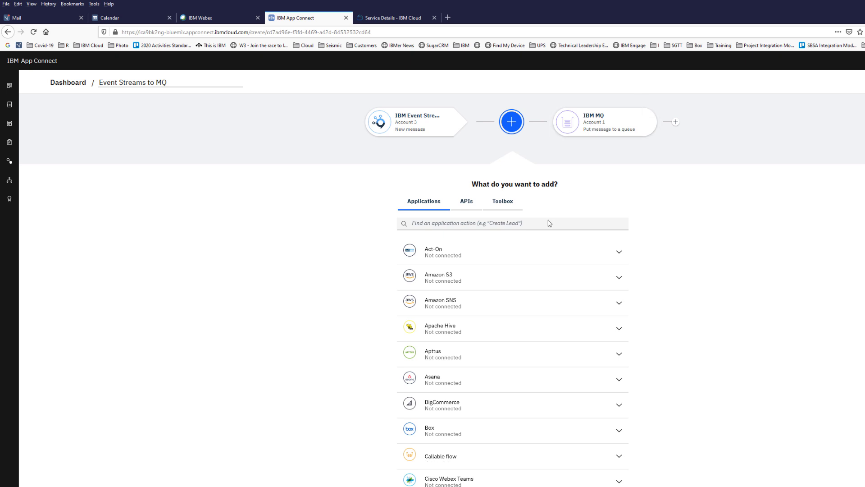
click(501, 203)
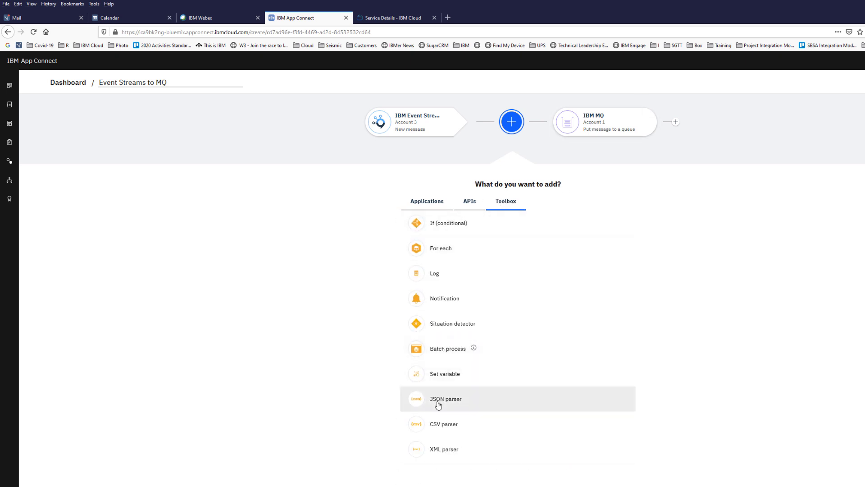
click(438, 405)
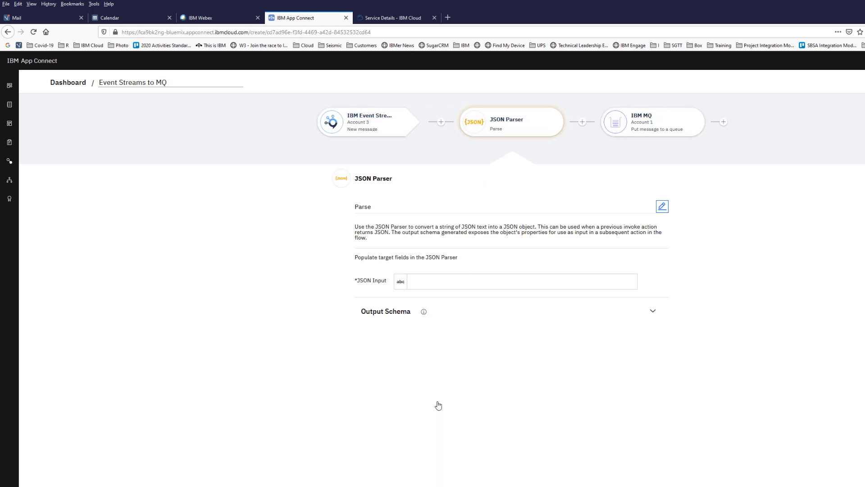
- Map the Event Streams message Payload to the JSON Input of the JSON Parser
click(434, 281)
click(645, 282)
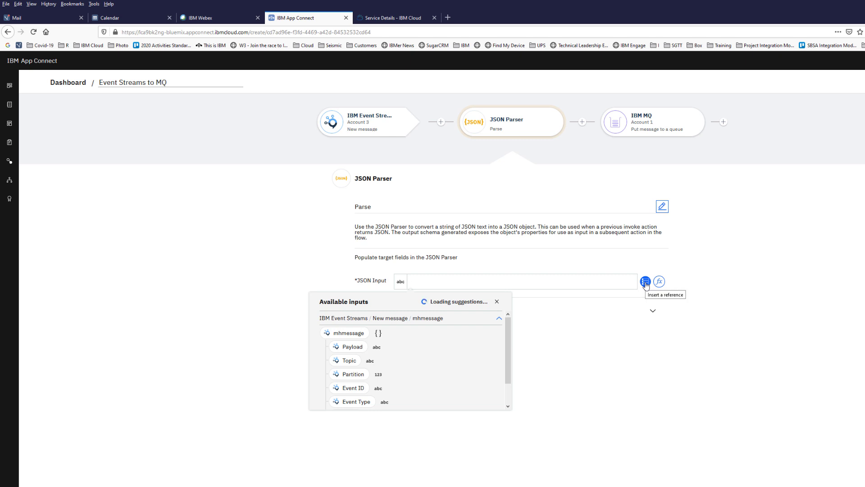
click(351, 347)
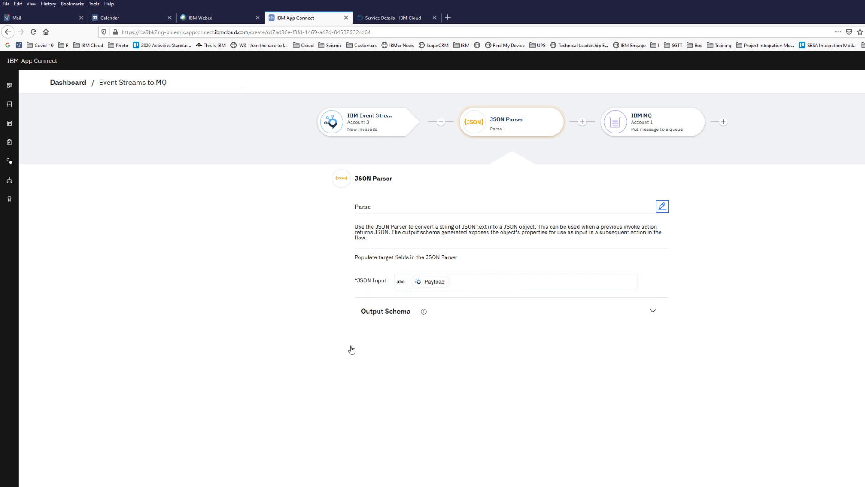
- Copy the OutputData response body from Postman into the JSON Parser's Example JSON and generate the output schema from it
click(654, 313)
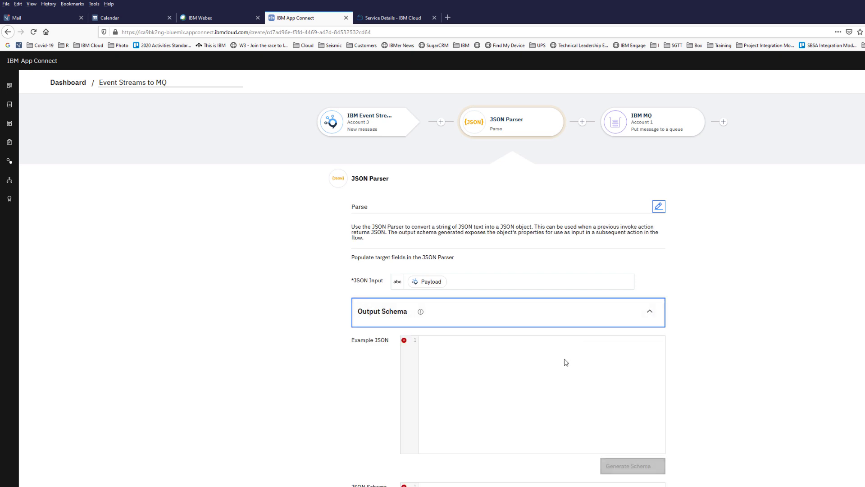
scroll(564, 361, down, 2)
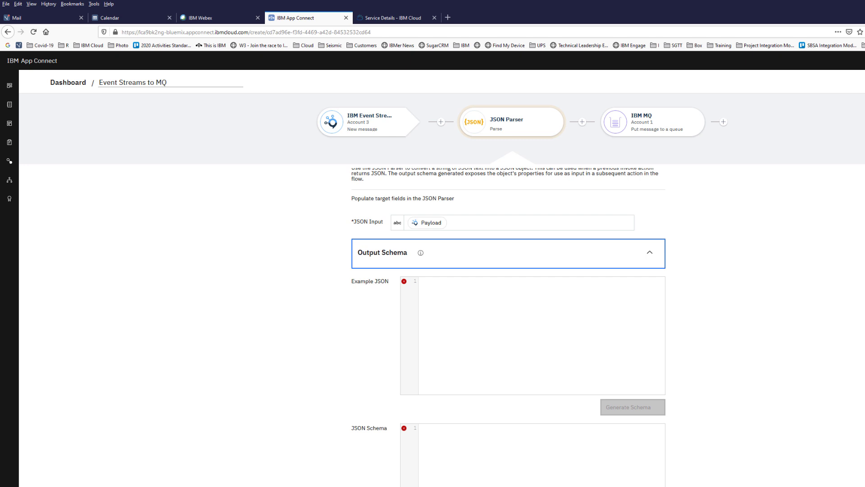
key(alt+Tab)
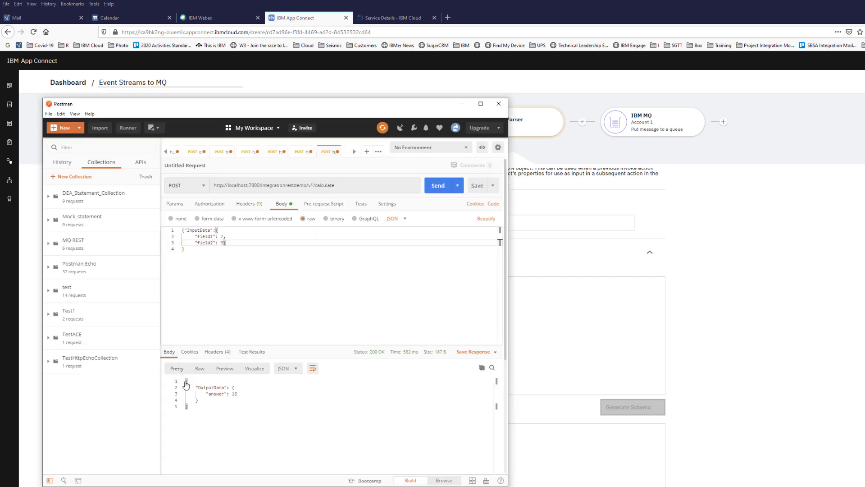
key(ctrl+a)
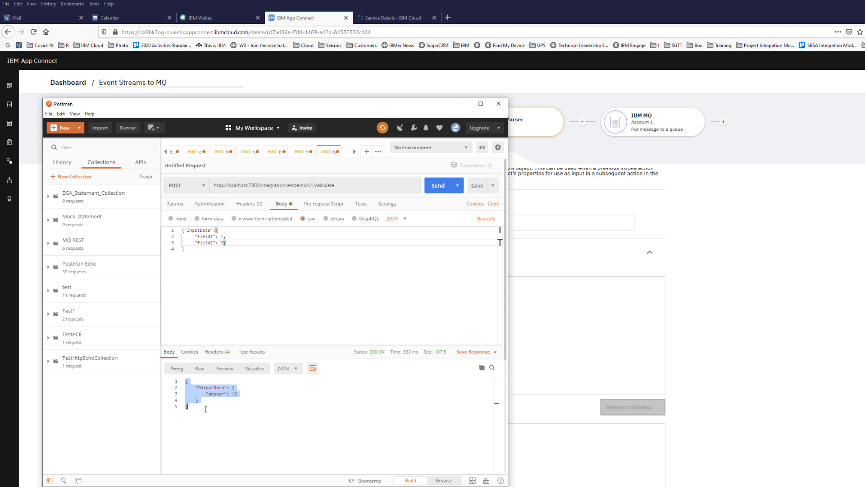
right_click(207, 392)
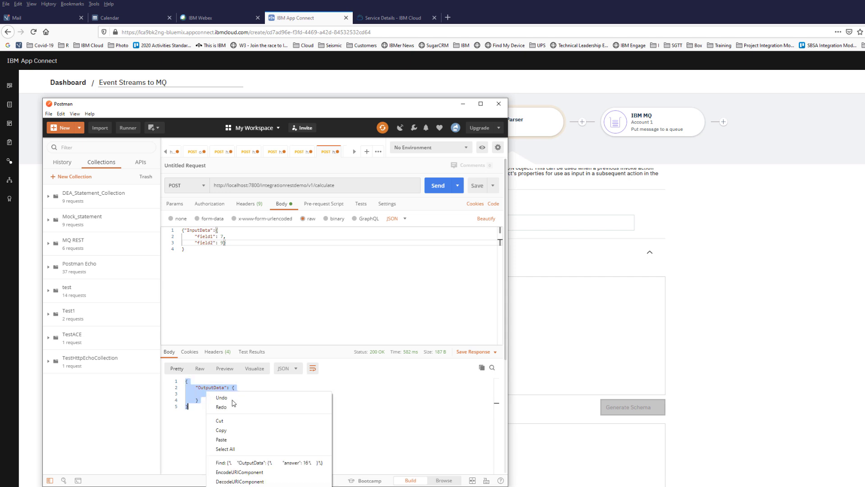
click(226, 431)
click(533, 324)
key(ctrl+v)
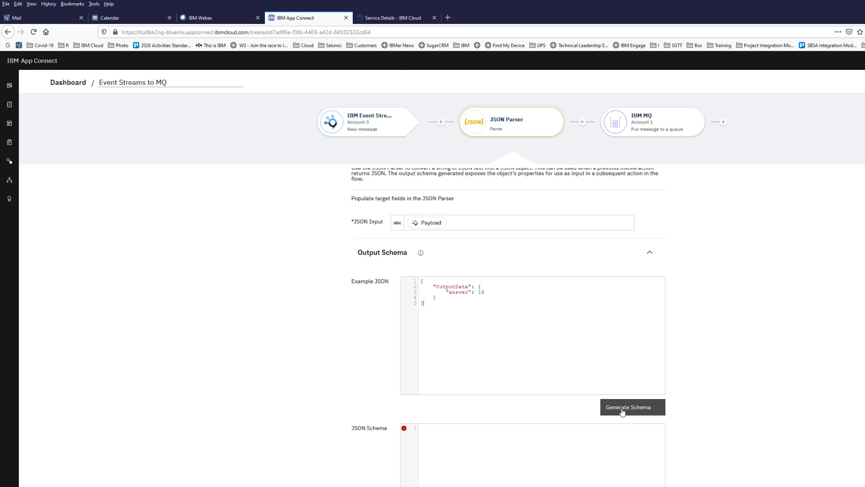
click(623, 412)
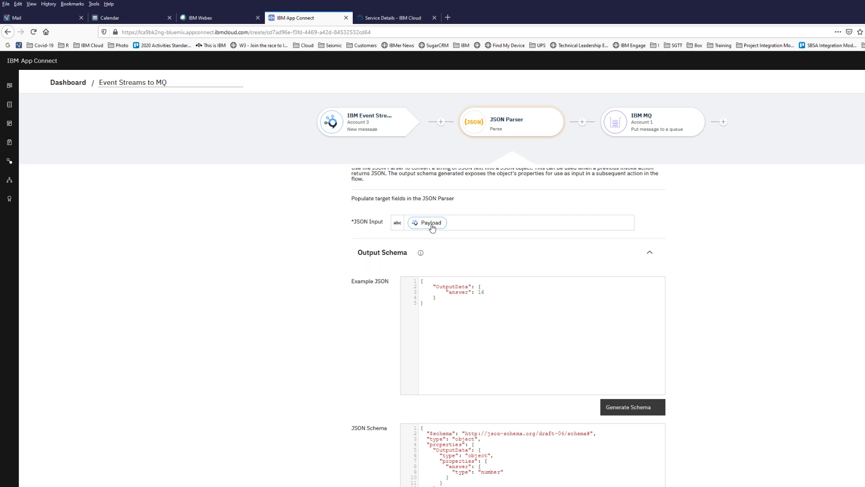
- Replace the Payload mapping in the IBM MQ node's Message data with the JSON Parser's answer field
click(680, 124)
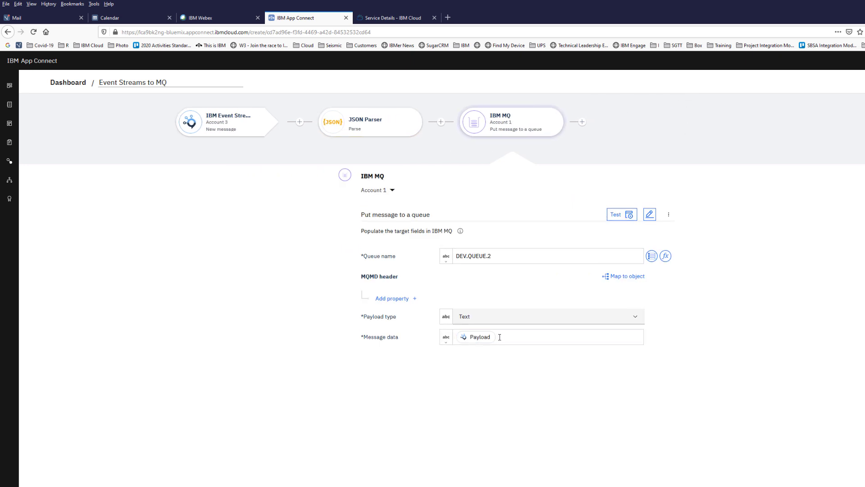
click(510, 339)
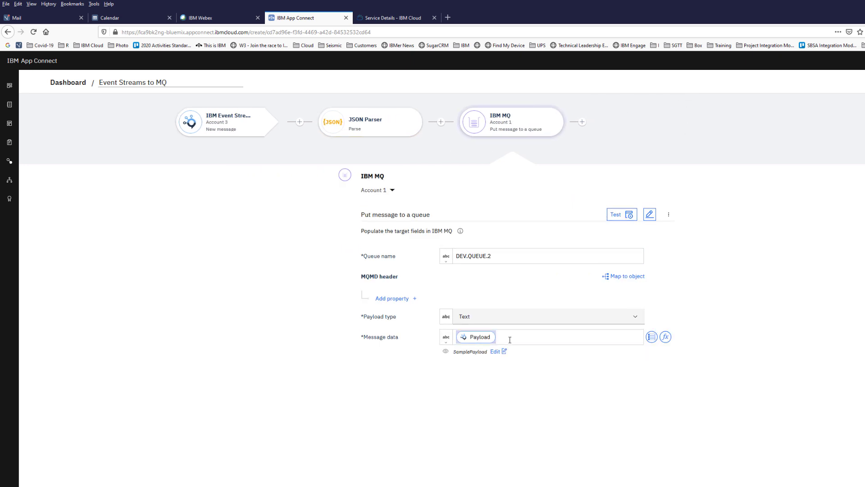
key(BackSpace)
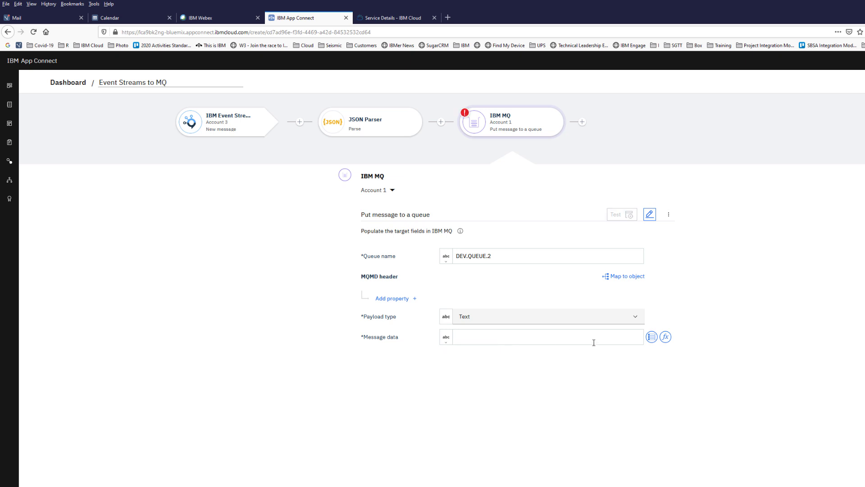
click(652, 337)
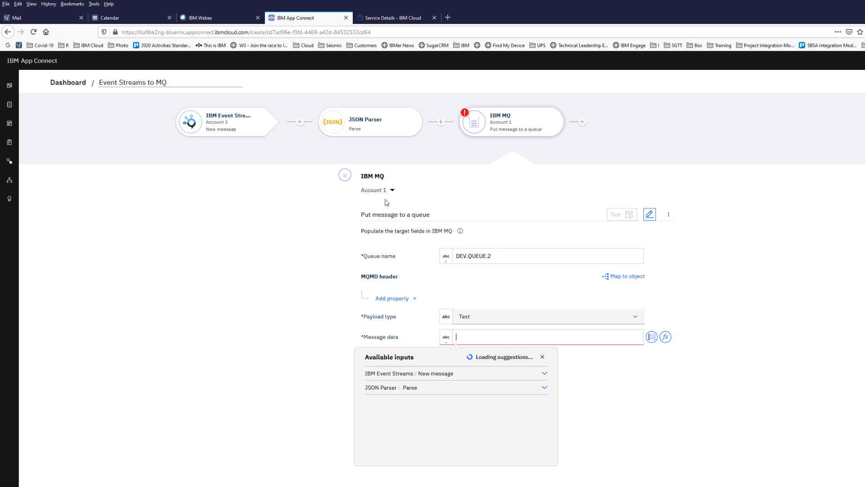
click(545, 387)
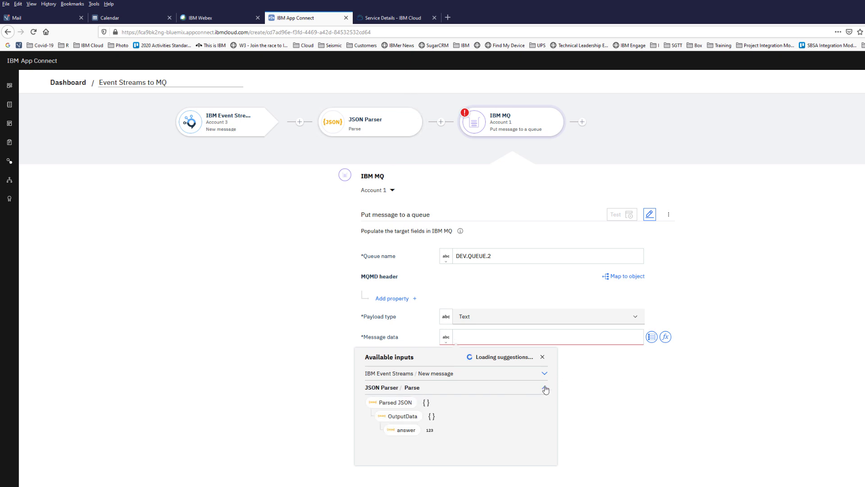
click(404, 430)
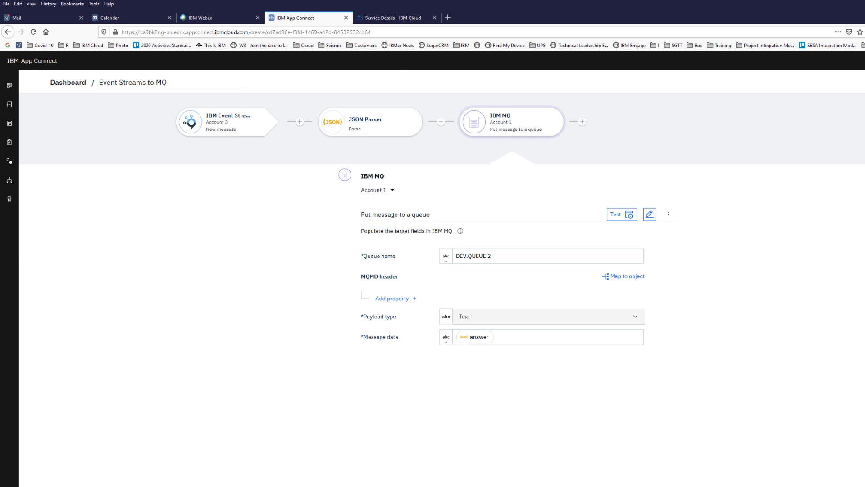
- Send the calculate request from Postman with field2 set to 10 and refresh the DEV.QUEUE.2 message browser in MQ Explorer
click(345, 486)
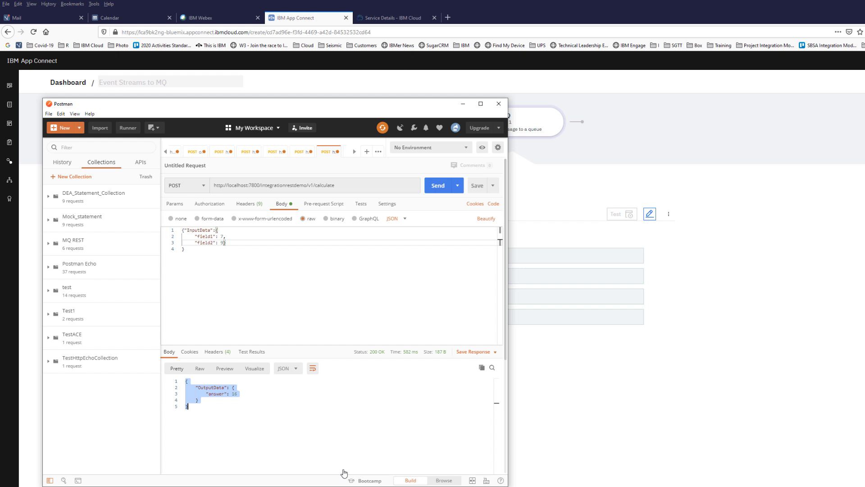
double_click(222, 243)
text(10)
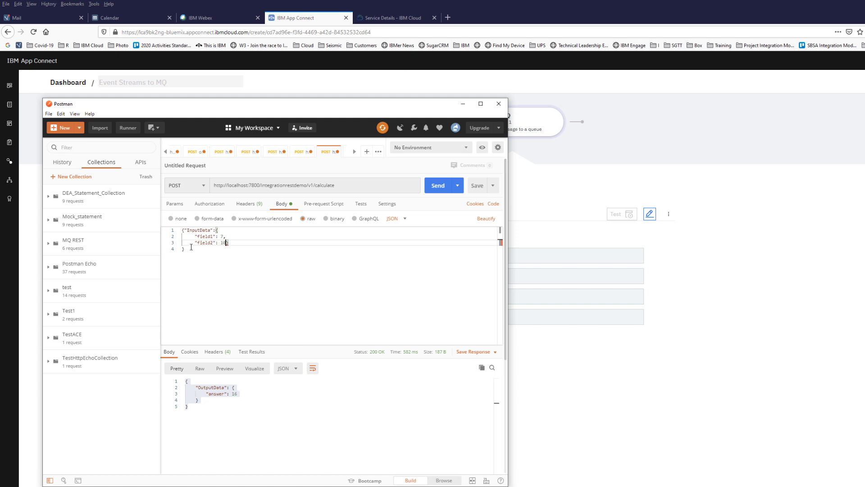
click(437, 186)
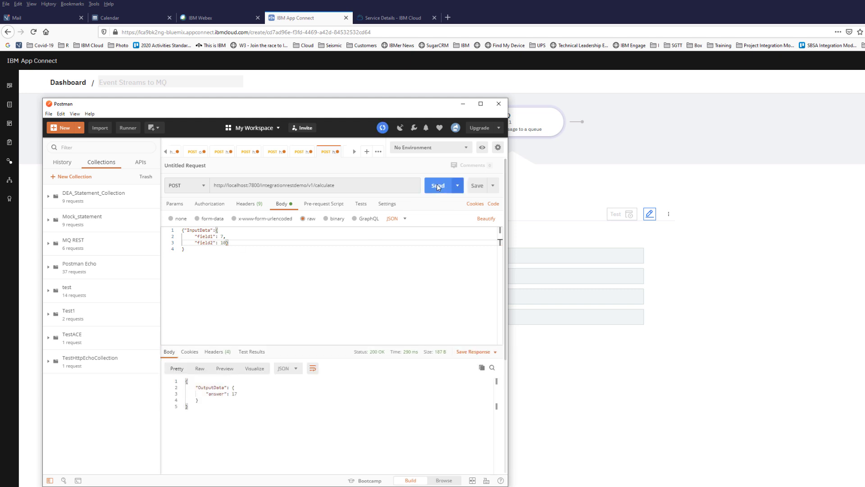
key(alt+Tab)
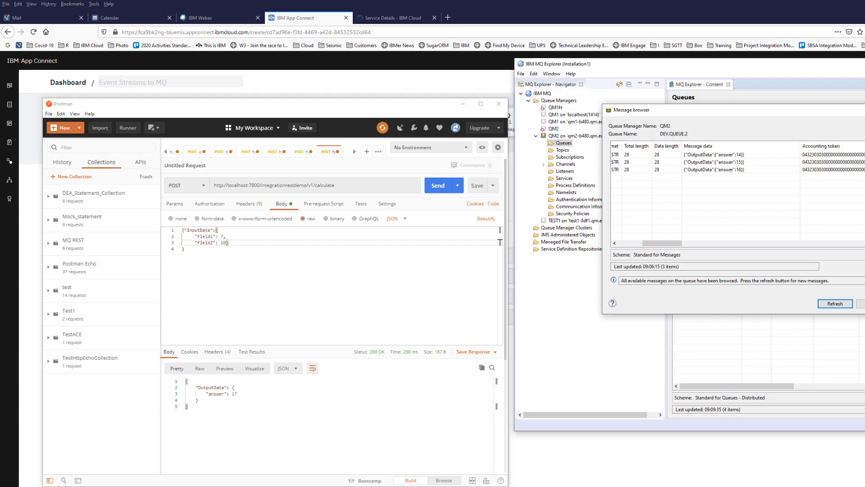
click(834, 305)
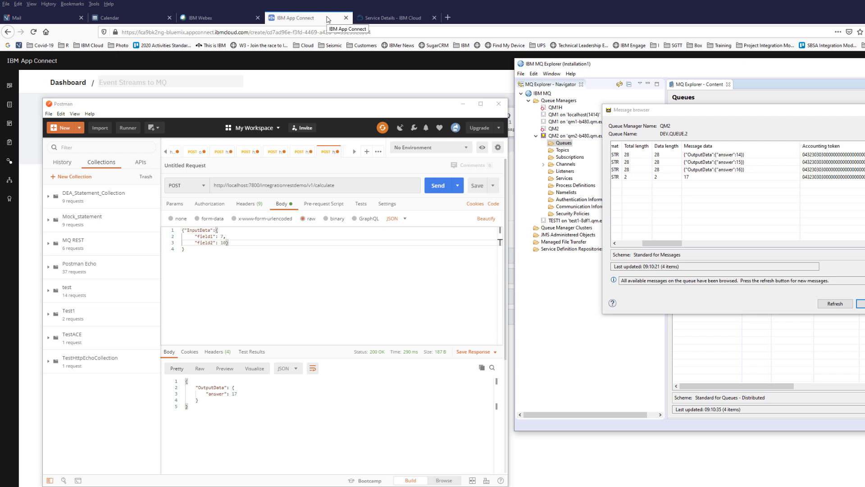
- Return to App Connect and replace the IBM MQ node's Message data with {"MQData": {"answer": 14, "ID": 123}}
click(328, 19)
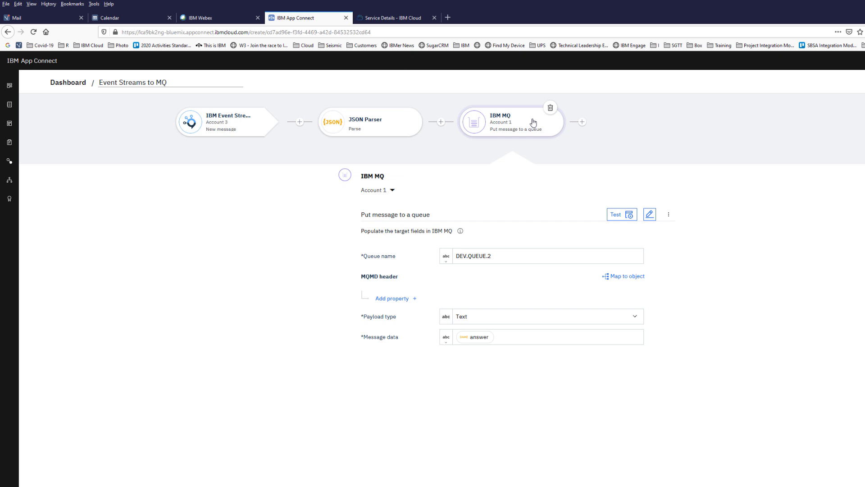
click(510, 336)
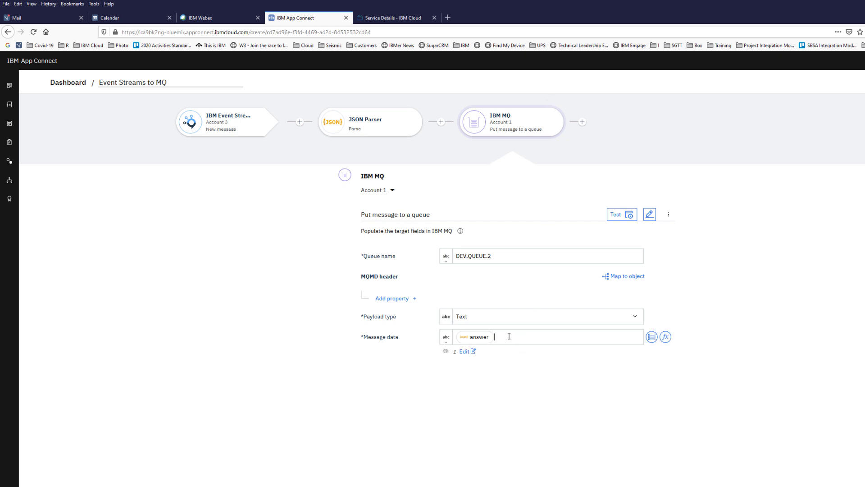
key(BackSpace)
key(BackSpace)
click(196, 235)
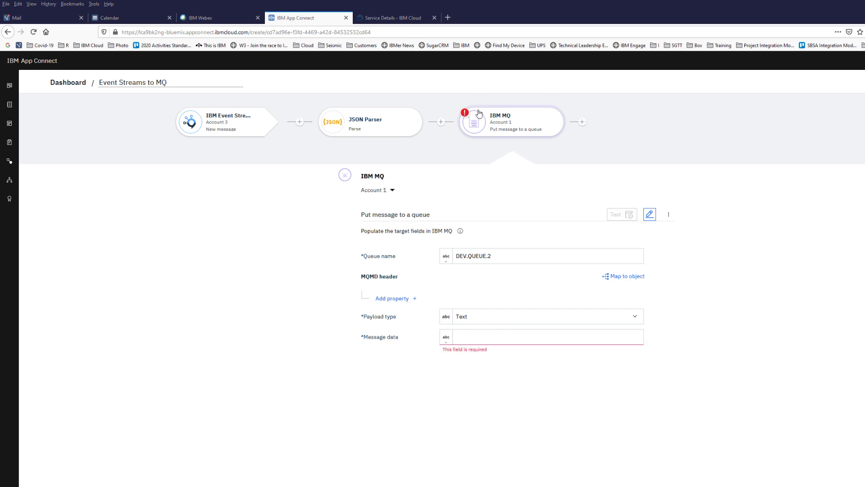
click(461, 337)
key(ctrl+v)
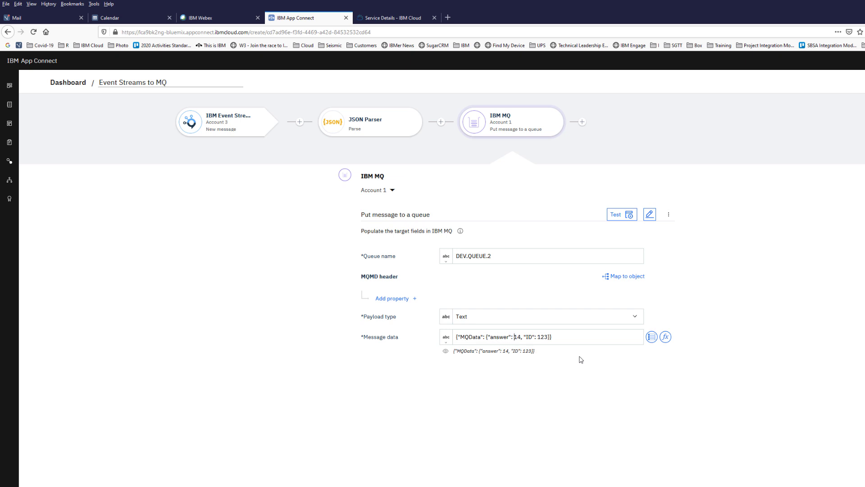
- Replace the value 14 in the Message data with the JSON Parser's answer field
key(BackSpace)
key(BackSpace)
click(652, 338)
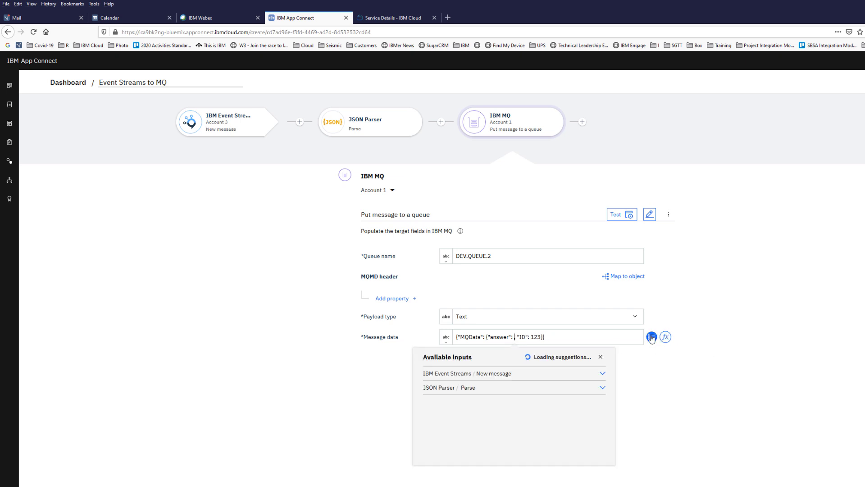
click(601, 387)
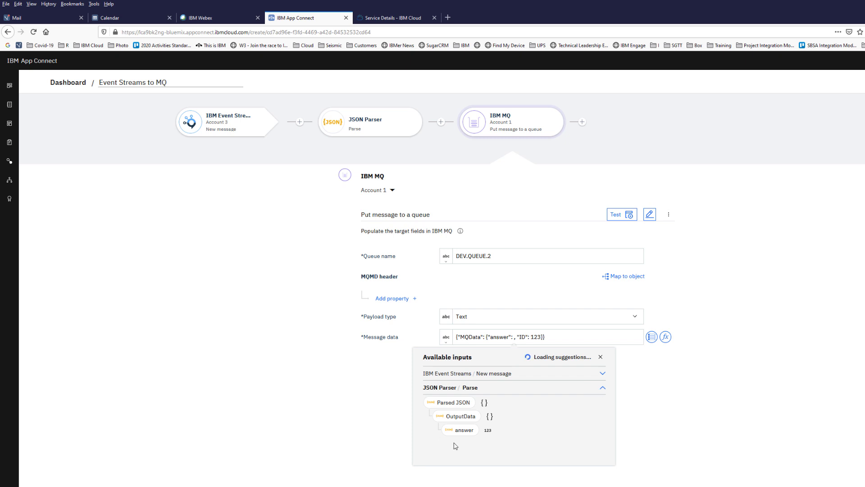
click(462, 429)
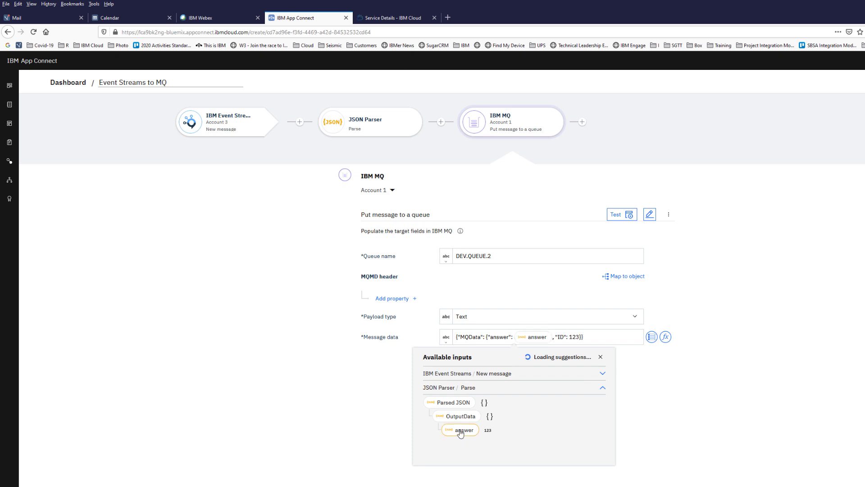
- Replace the ID value 123 in the Message data with the Event ID field of the IBM Event Streams message
click(579, 337)
key(BackSpace)
key(BackSpace)
key(BackSpace)
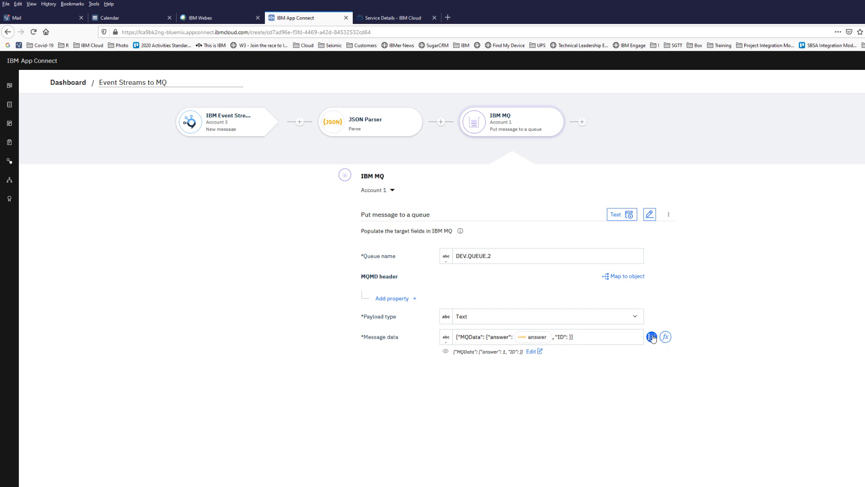
click(652, 337)
click(658, 374)
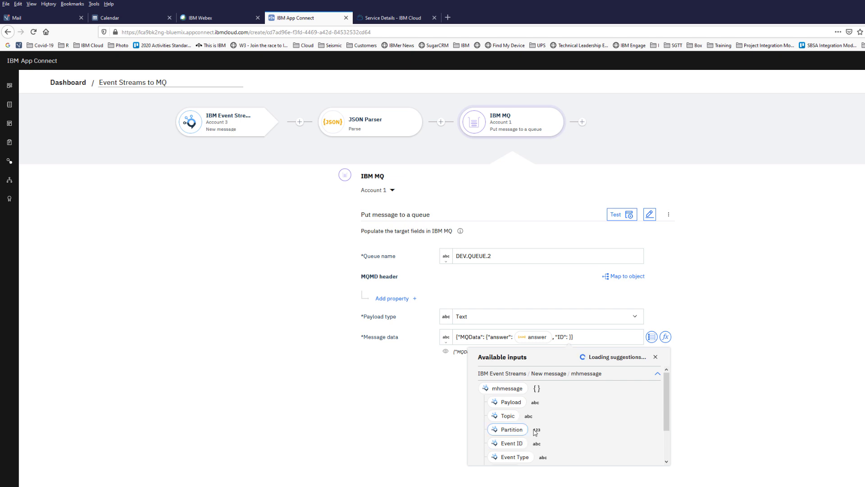
scroll(514, 440, down, 2)
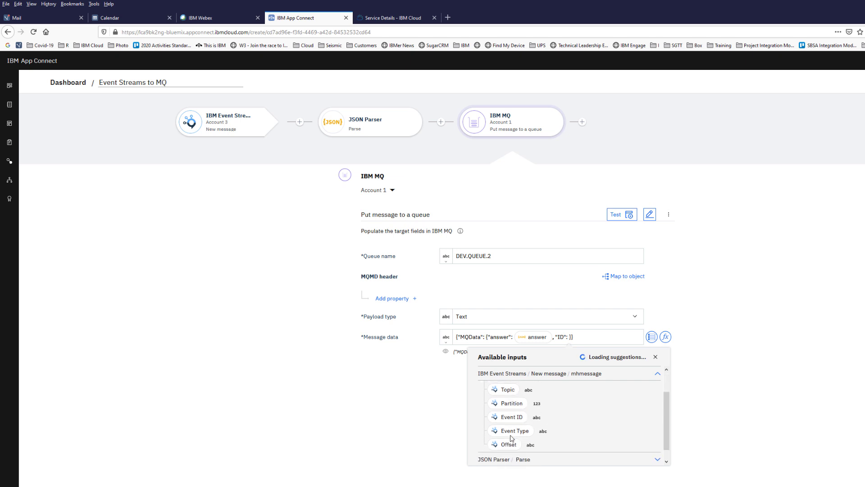
click(509, 405)
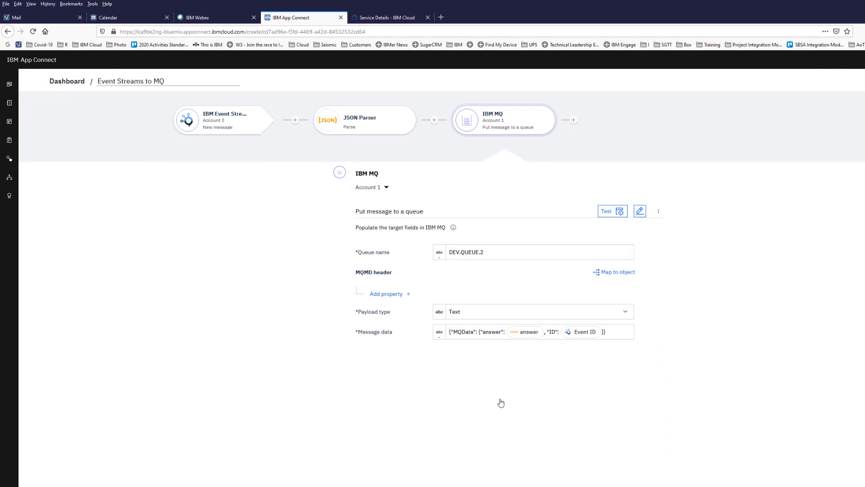
- Start the Event Streams to MQ flow and resend the calculate request from Postman
click(854, 71)
click(819, 82)
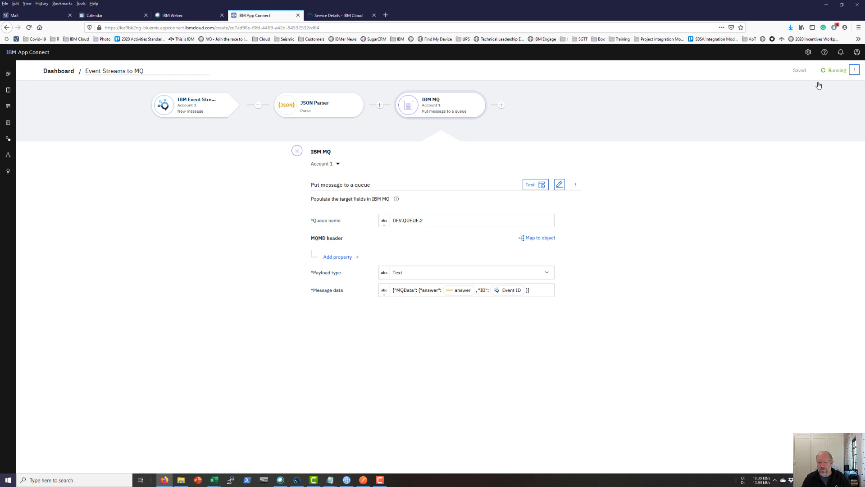
click(363, 480)
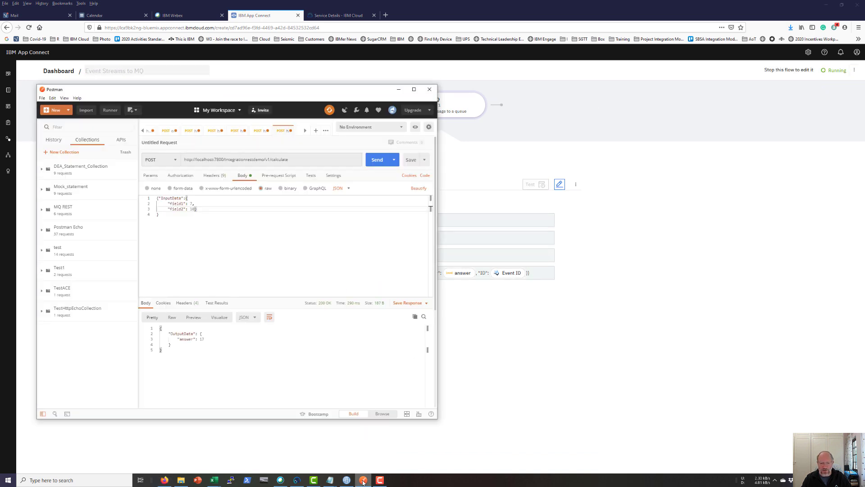
click(375, 162)
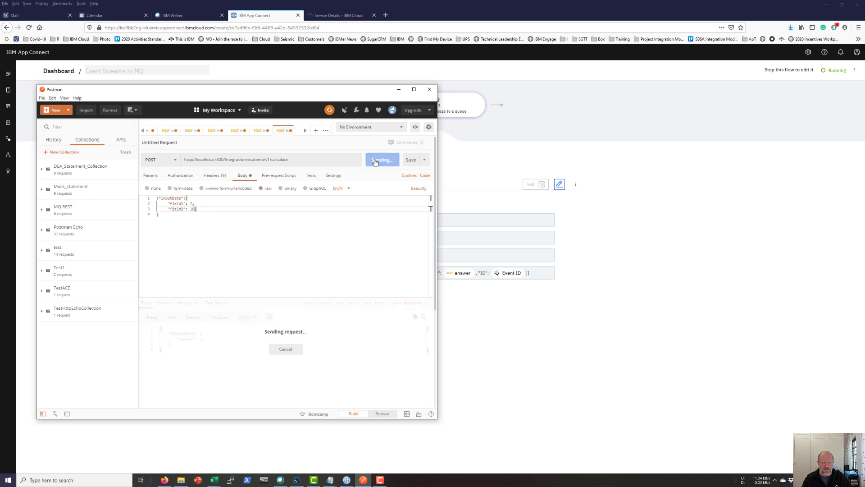
- Refresh the DEV.QUEUE.2 message browser in MQ Explorer and examine the newest message's MQData content
click(347, 480)
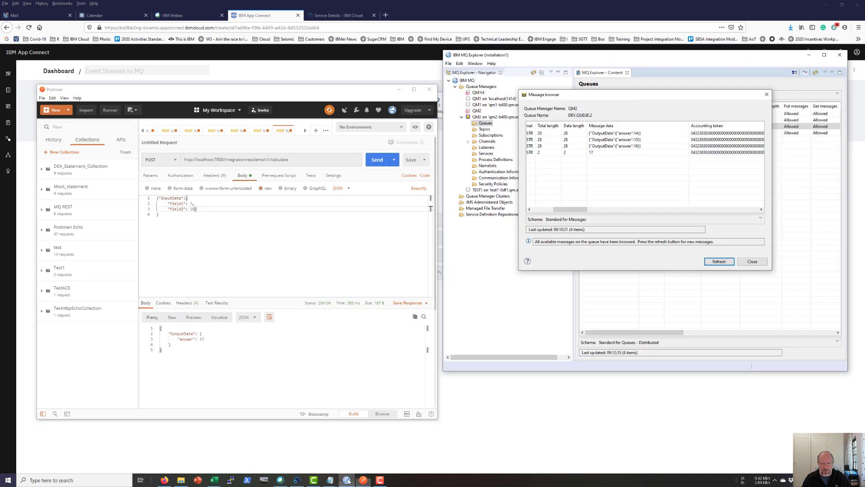
click(719, 262)
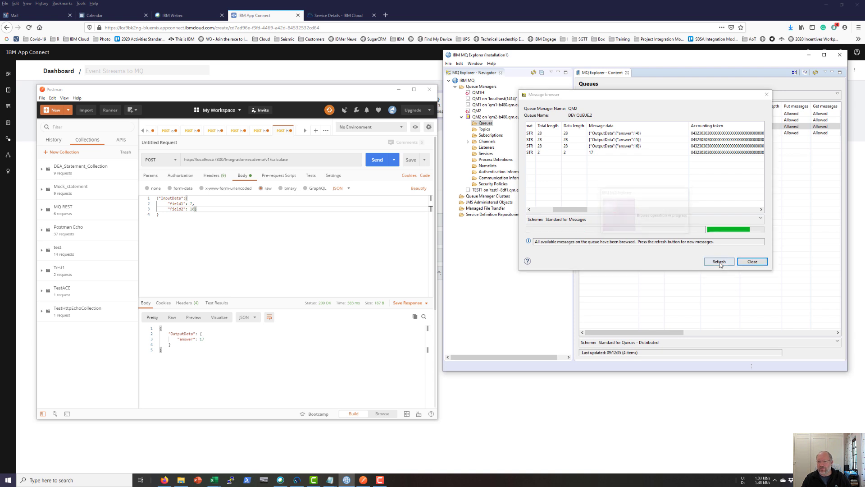
click(598, 161)
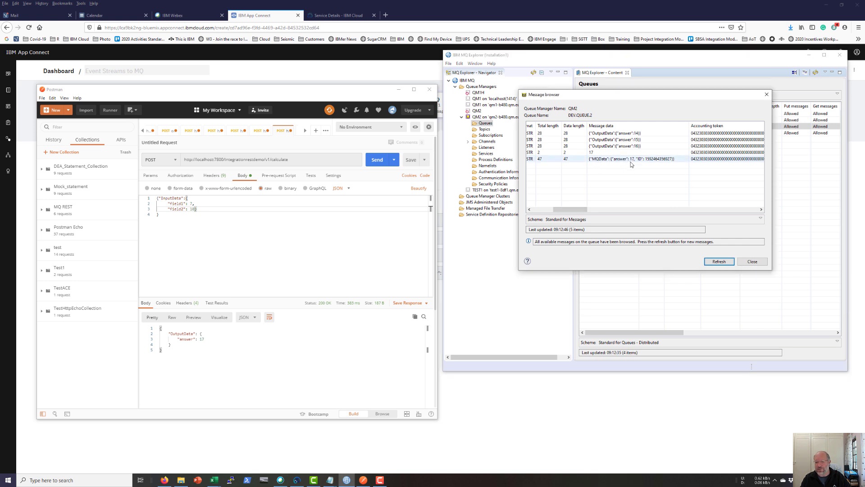
click(412, 281)
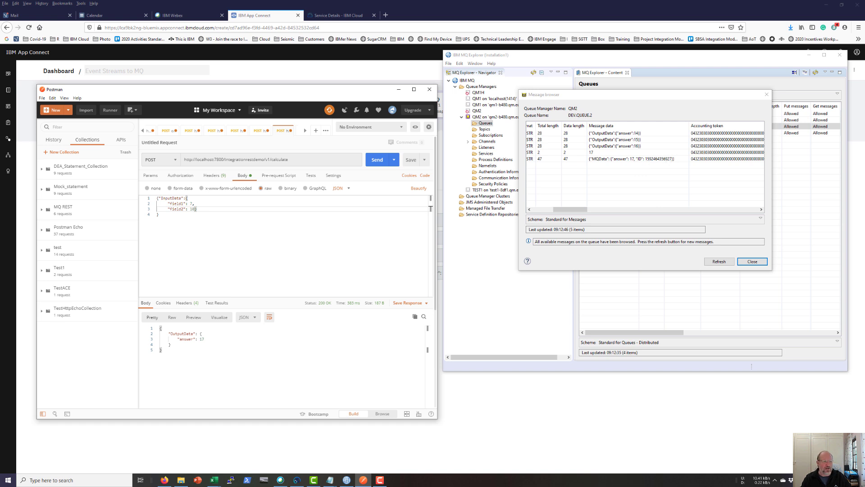
- Open the App Connect logs, highlight the numeric suffix of the latest entry's transaction ID, and expand the entry below for comparison
click(9, 125)
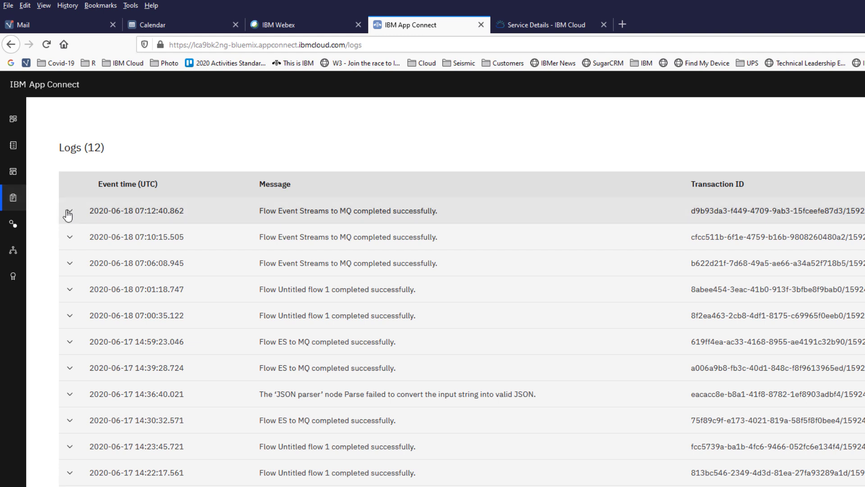
click(69, 211)
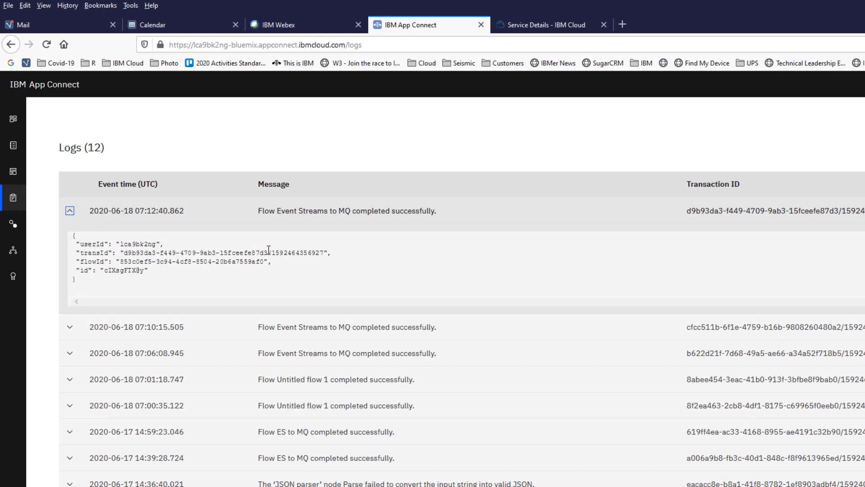
drag(272, 253, 325, 254)
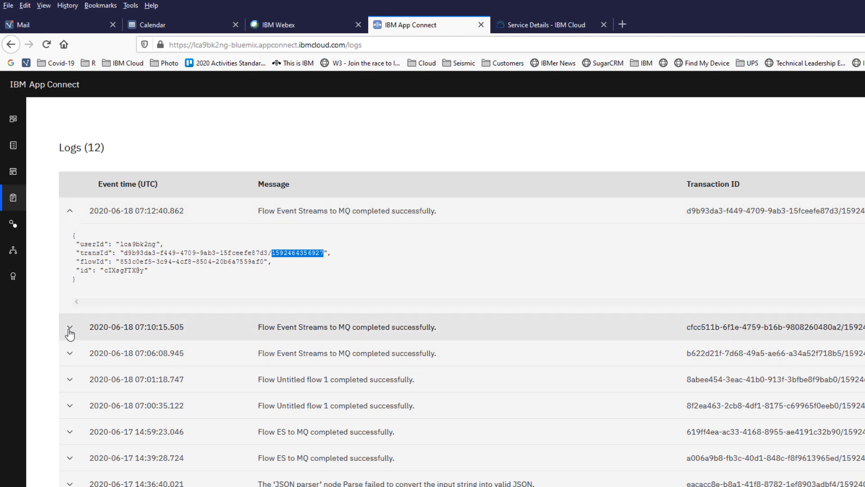
click(70, 331)
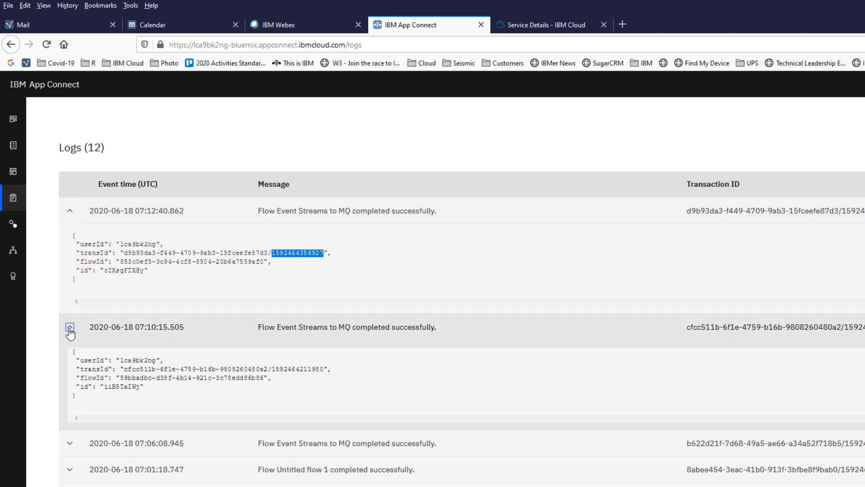